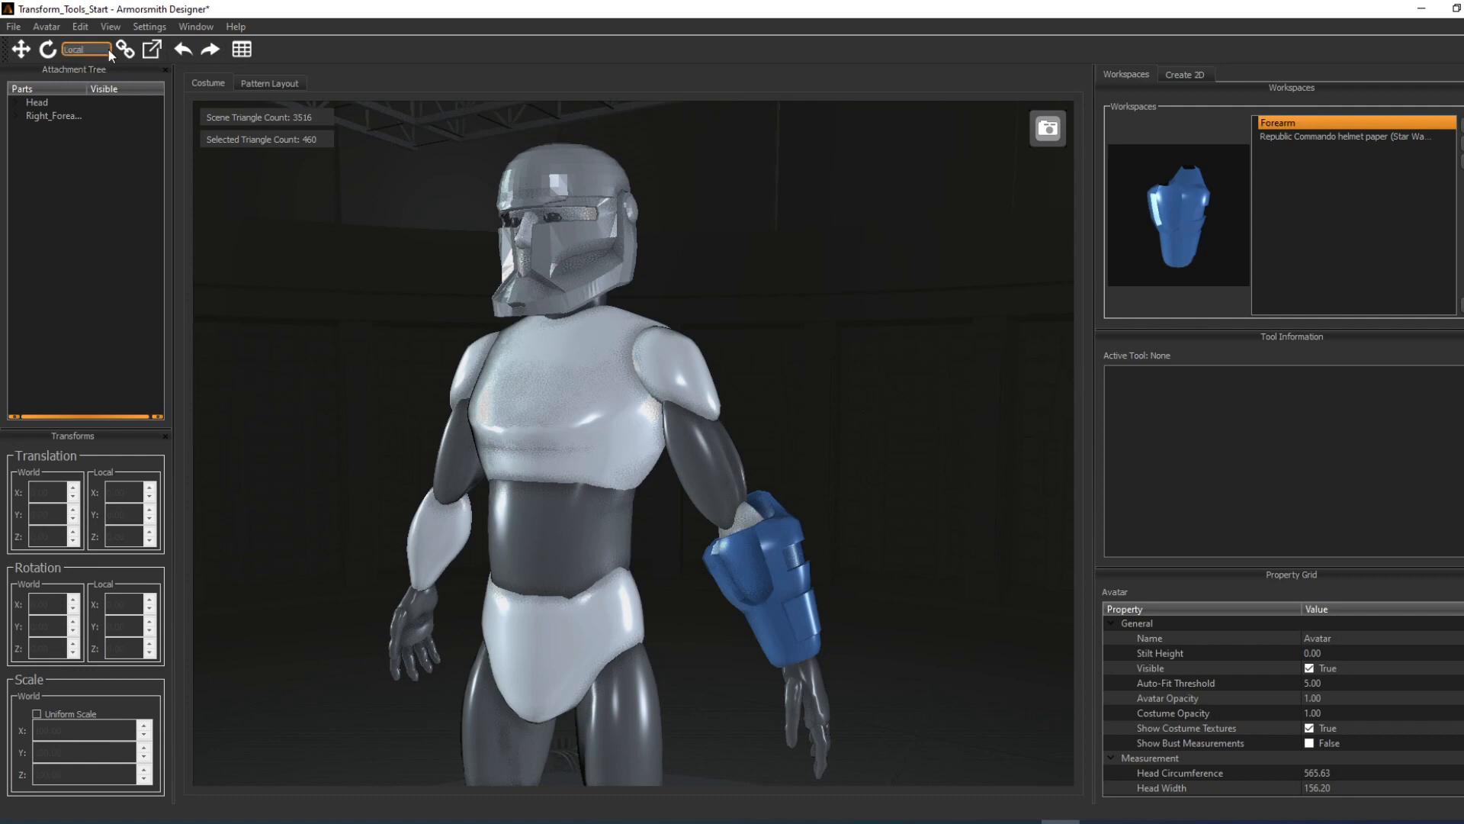
Step: Activate the Translate tool on the blue forearm armor and switch its transform space to World and back to Local
{"action": "left_click", "coordinate": [780, 541]}
{"action": "key", "text": "w"}
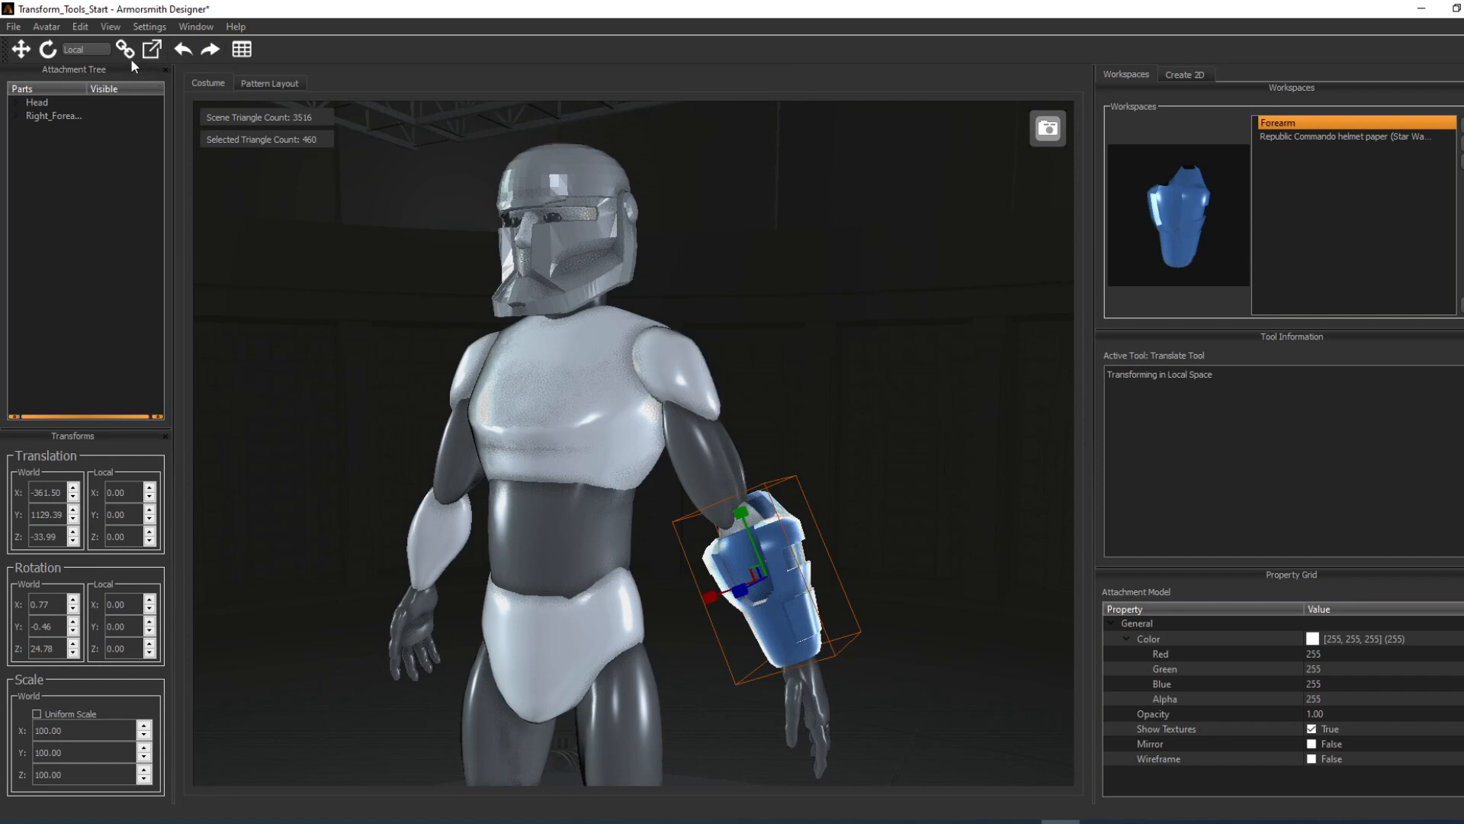
{"action": "left_click", "coordinate": [87, 49]}
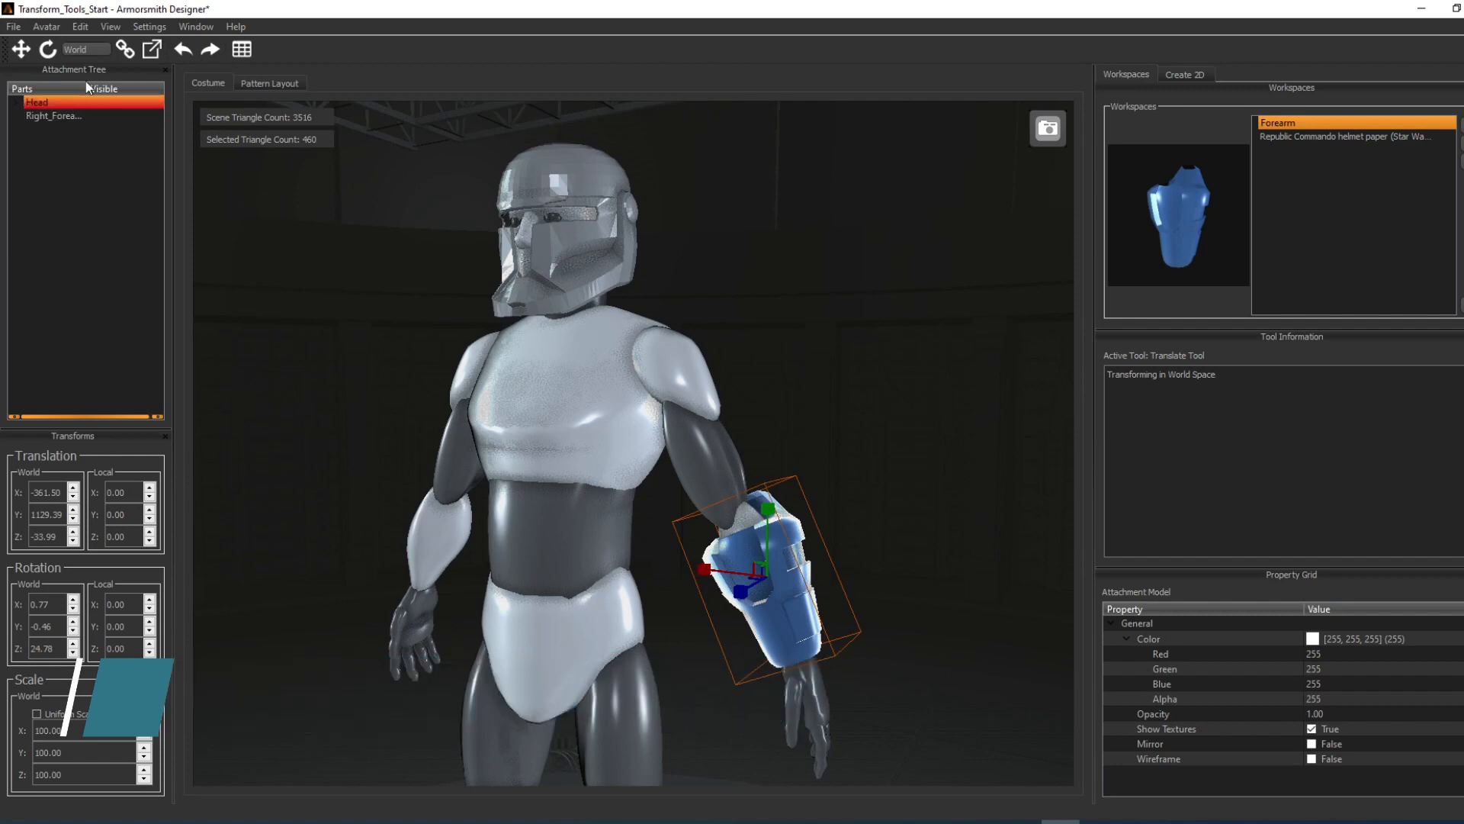
{"action": "left_click", "coordinate": [96, 50]}
{"action": "left_click", "coordinate": [98, 62]}
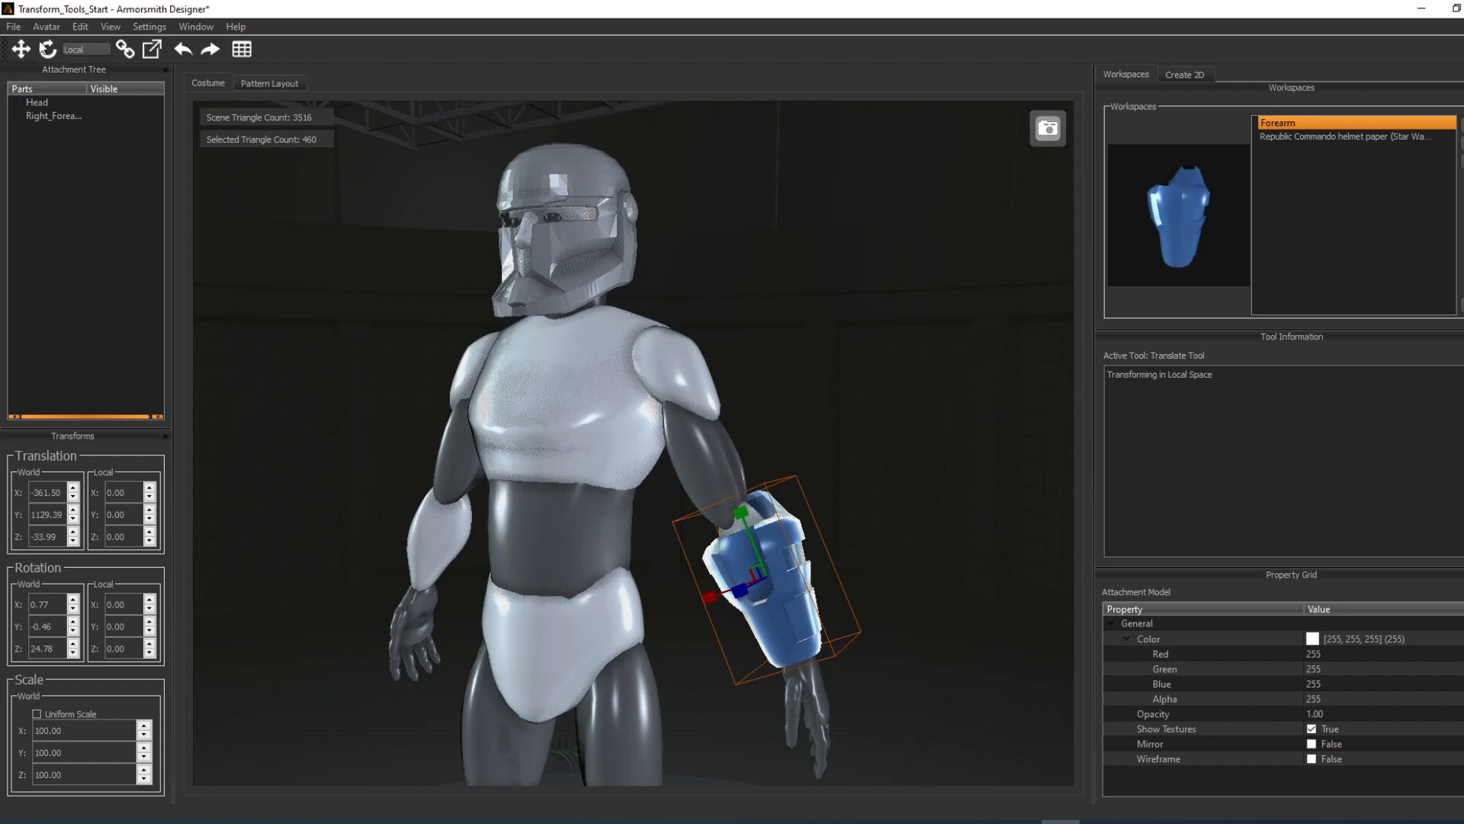
{"action": "left_click", "coordinate": [79, 27]}
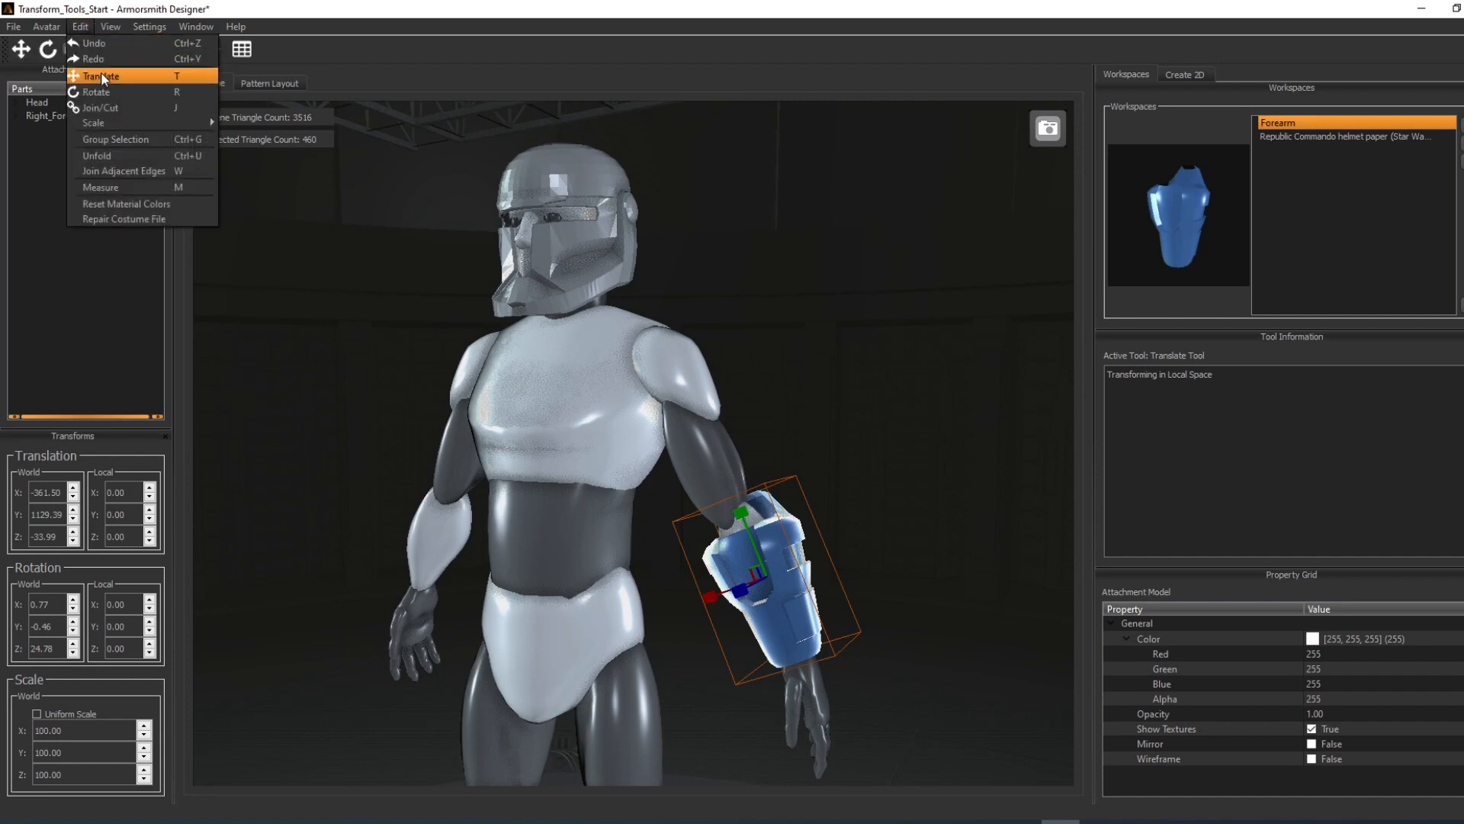
{"action": "key", "text": "Escape"}
{"action": "left_click", "coordinate": [938, 489]}
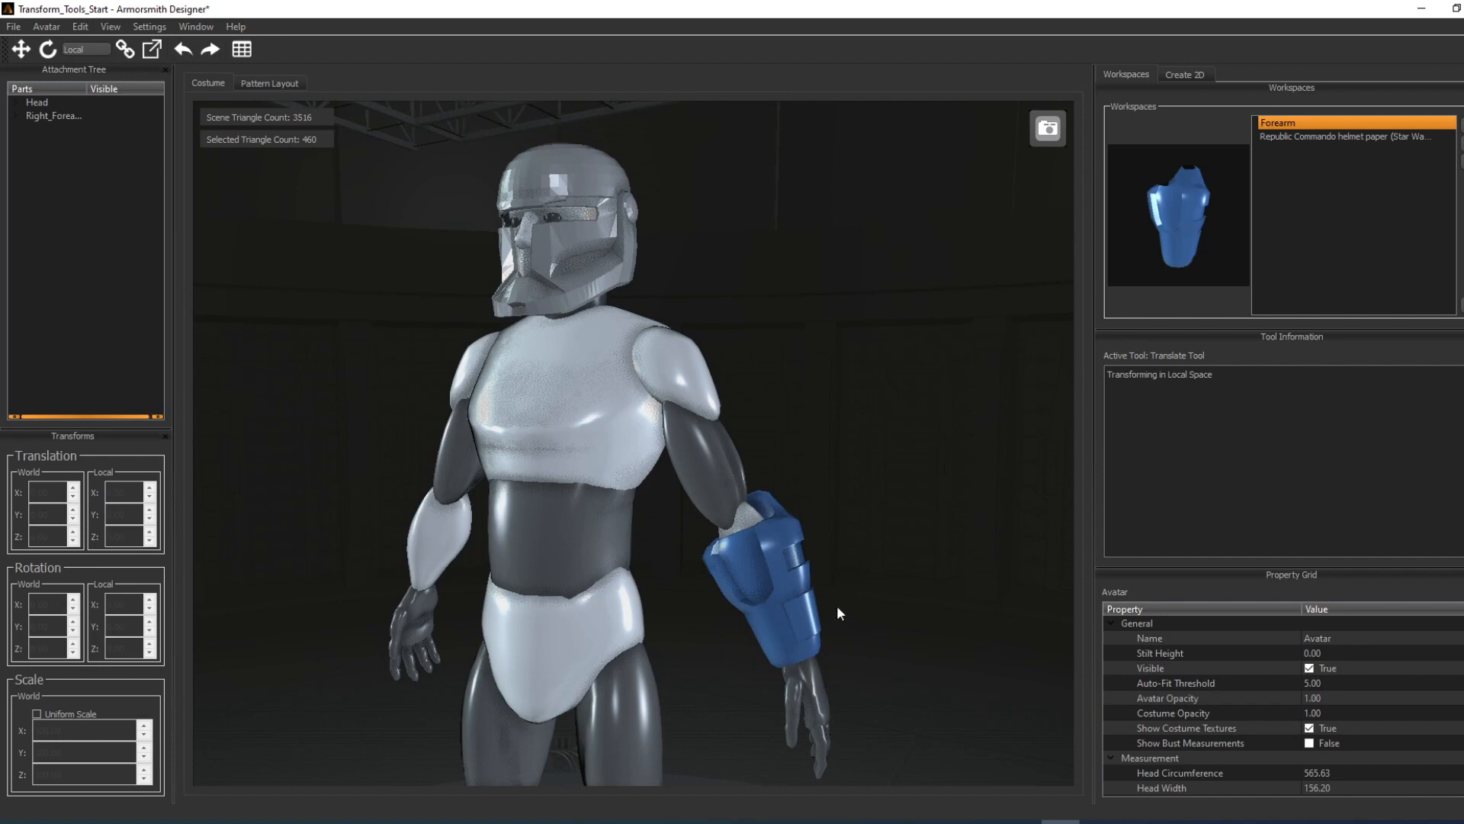
{"action": "left_click", "coordinate": [789, 570]}
{"action": "right_click", "coordinate": [794, 549]}
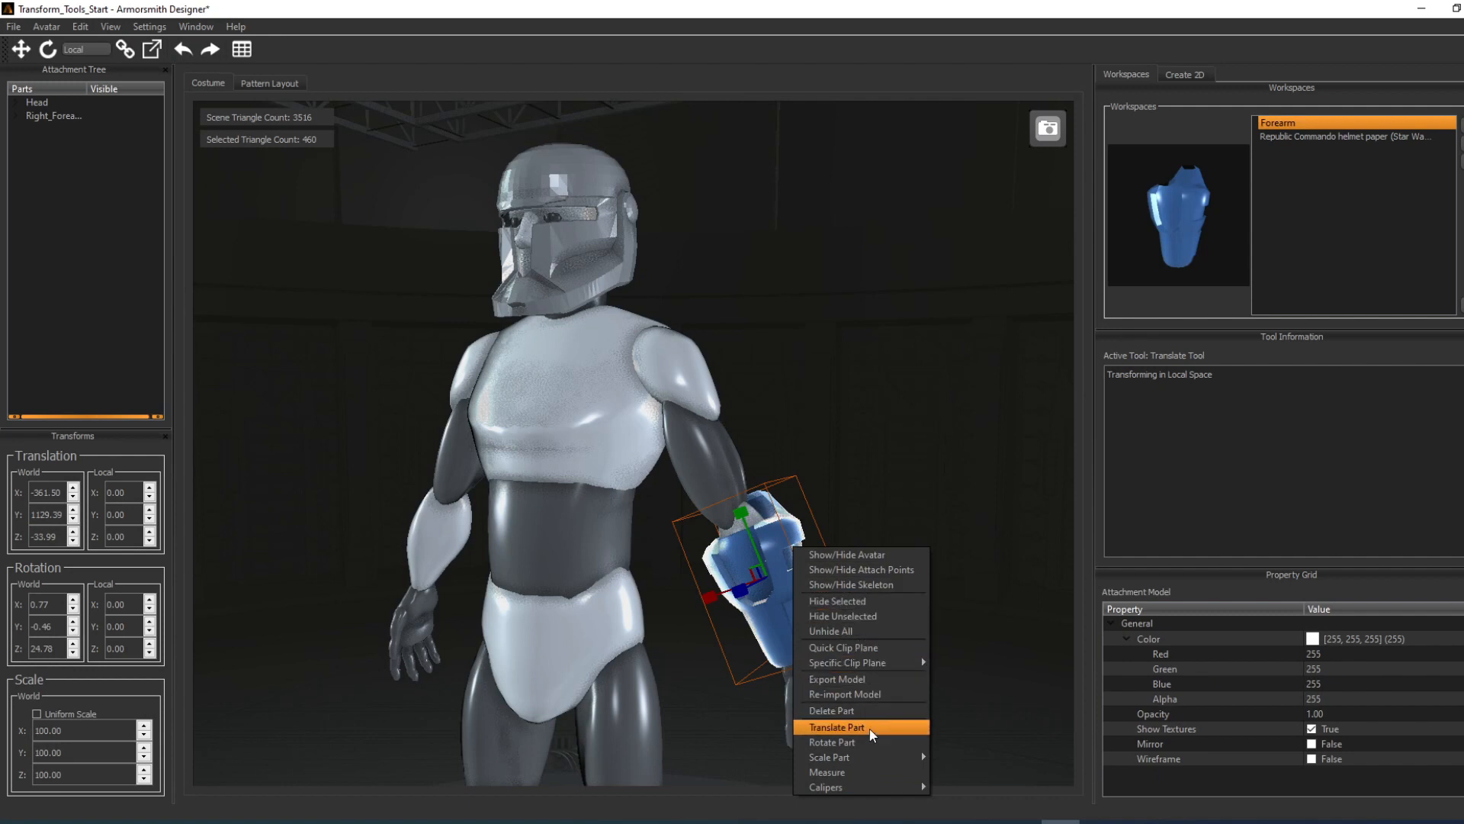
{"action": "left_click", "coordinate": [886, 469]}
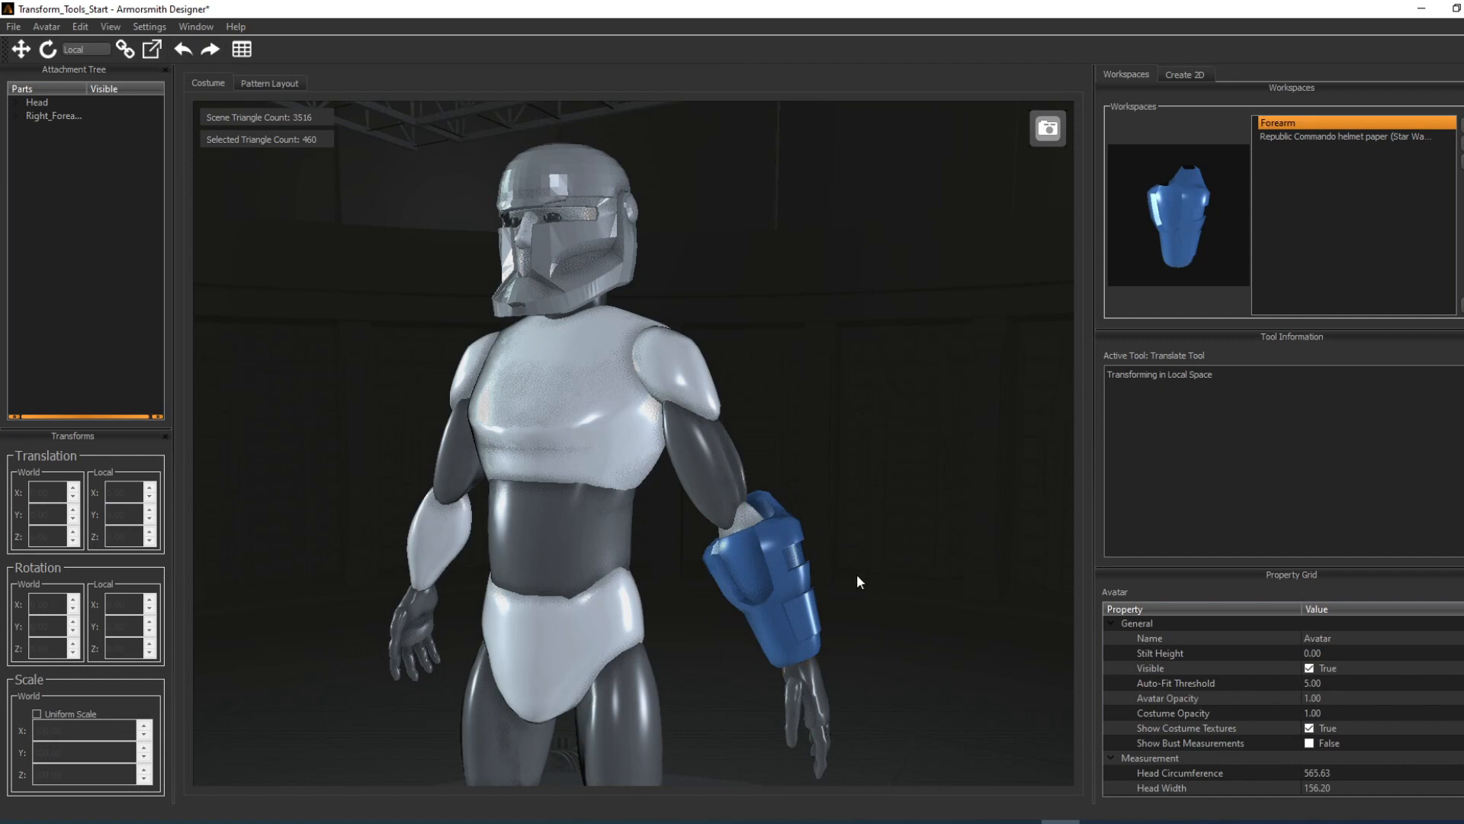
Step: Move the forearm armor up the arm in local space to a local translation of about X 3.39, Y 33.99, Z 0.77
{"action": "left_click", "coordinate": [770, 580]}
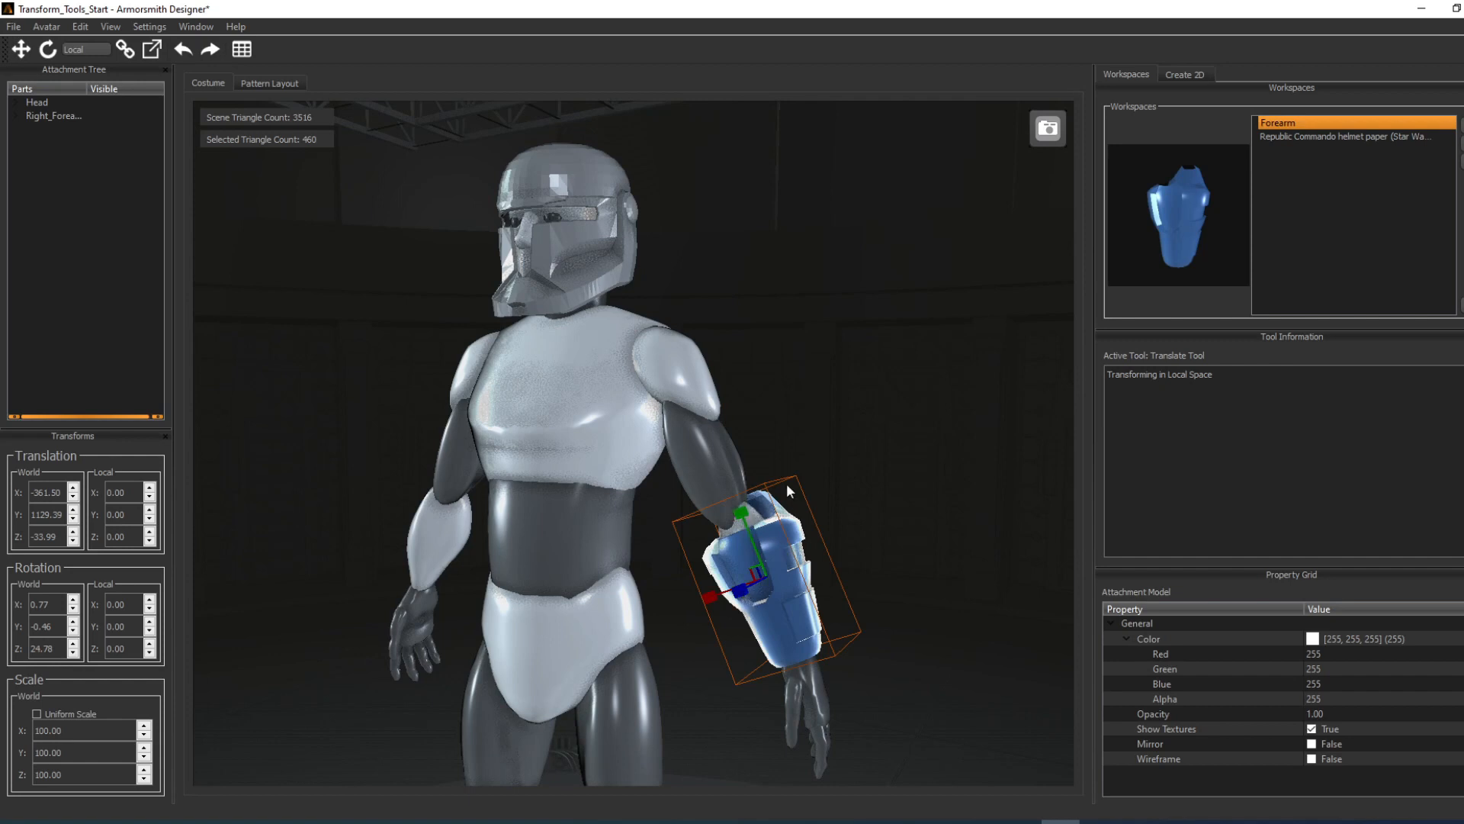
{"action": "mouse_move", "coordinate": [752, 527]}
{"action": "left_mouse_down"}
{"action": "mouse_move", "coordinate": [736, 473]}
{"action": "mouse_move", "coordinate": [752, 516]}
{"action": "left_mouse_up"}
{"action": "left_click_drag", "start_coordinate": [706, 603], "coordinate": [742, 597]}
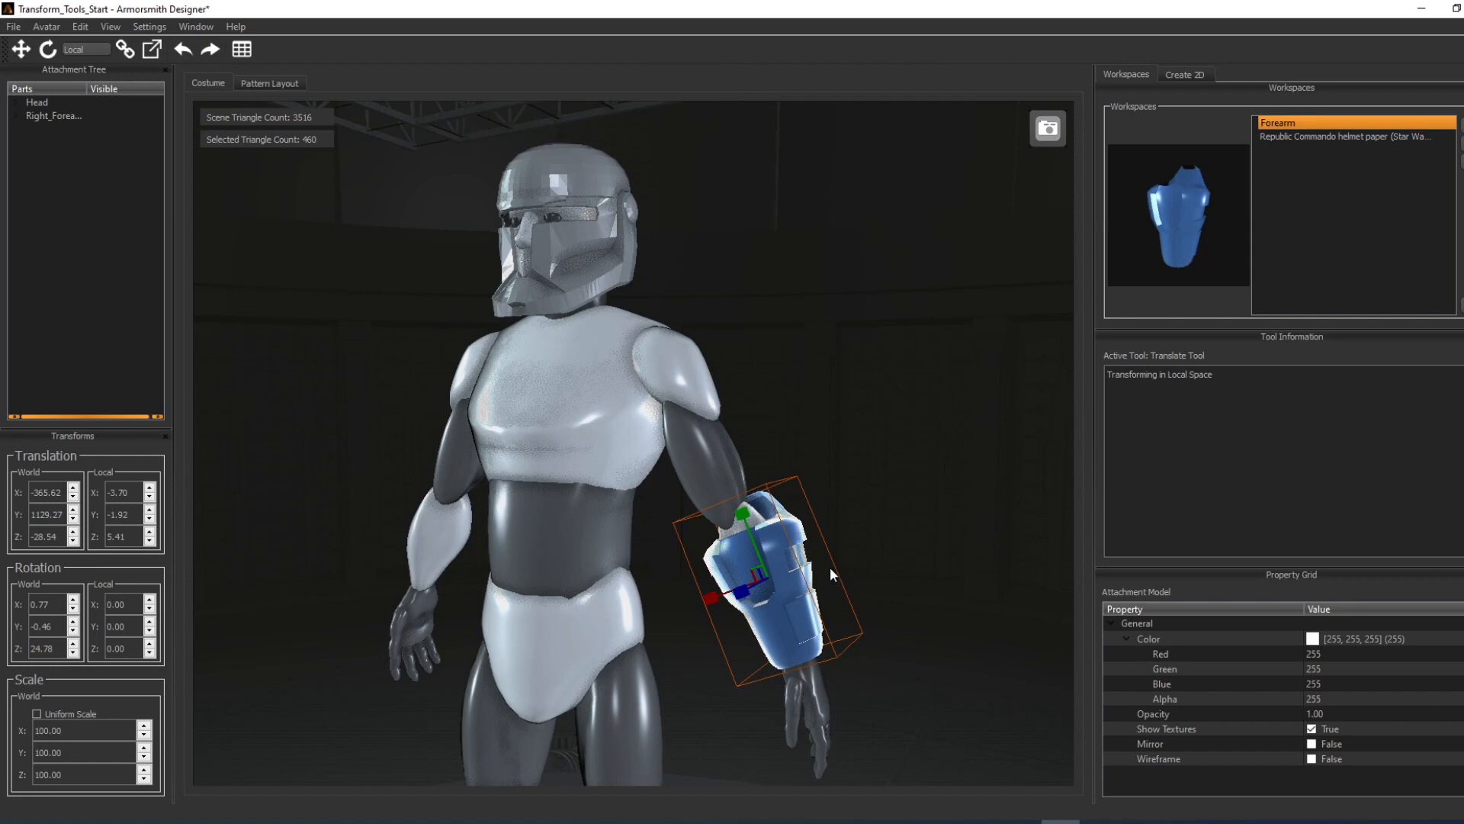
{"action": "mouse_move", "coordinate": [738, 542]}
{"action": "middle_mouse_down"}
{"action": "mouse_move", "coordinate": [777, 509]}
{"action": "mouse_move", "coordinate": [717, 522]}
{"action": "middle_mouse_up"}
{"action": "scroll", "coordinate": [716, 522], "scroll_direction": "up", "scroll_amount": 4}
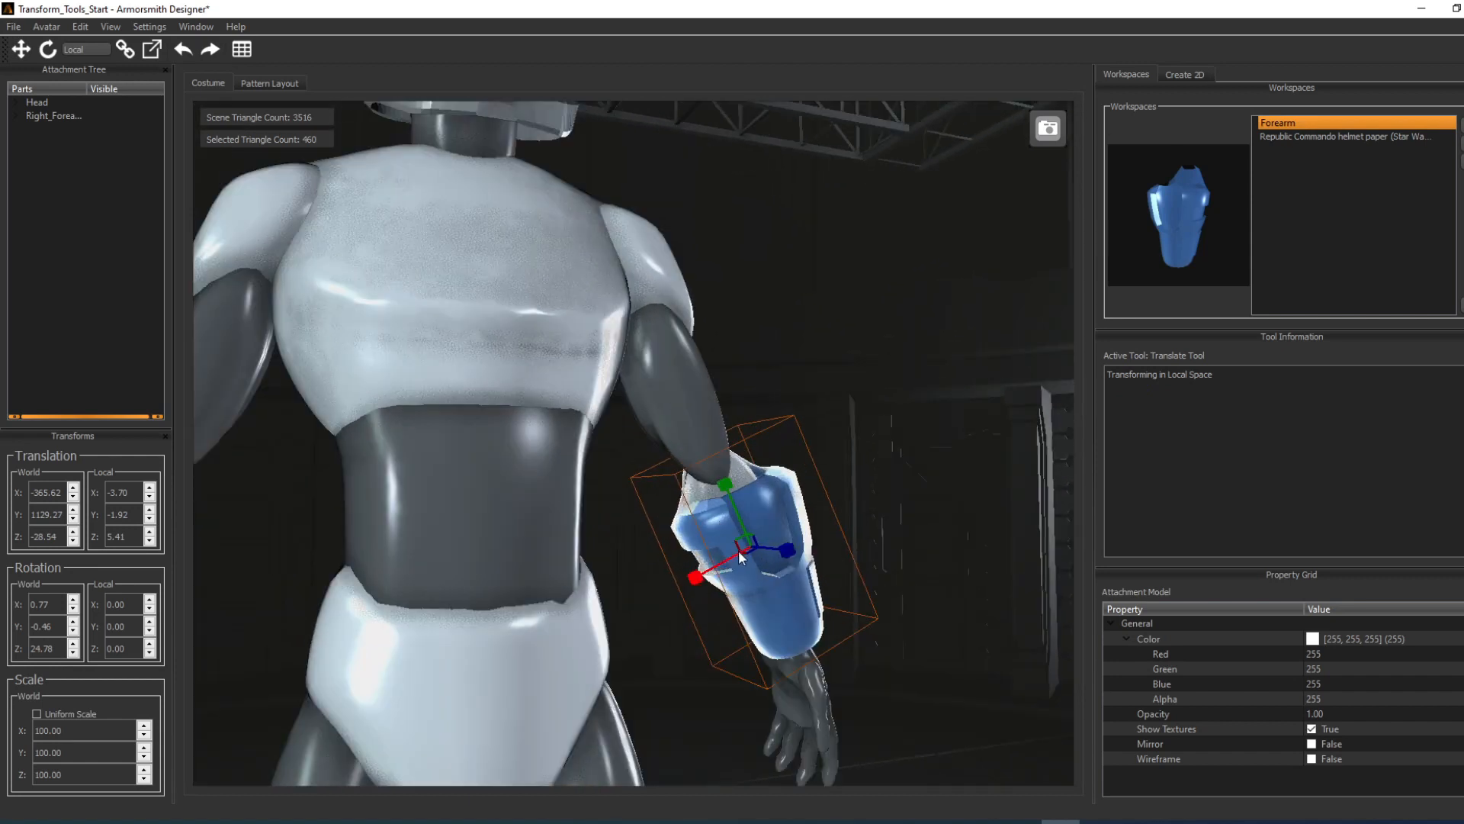
{"action": "mouse_move", "coordinate": [744, 546]}
{"action": "left_mouse_down"}
{"action": "mouse_move", "coordinate": [698, 503]}
{"action": "mouse_move", "coordinate": [741, 546]}
{"action": "mouse_move", "coordinate": [731, 520]}
{"action": "mouse_move", "coordinate": [738, 534]}
{"action": "mouse_move", "coordinate": [763, 499]}
{"action": "mouse_move", "coordinate": [753, 527]}
{"action": "mouse_move", "coordinate": [734, 519]}
{"action": "left_mouse_up"}
{"action": "mouse_move", "coordinate": [673, 555]}
{"action": "left_mouse_down"}
{"action": "mouse_move", "coordinate": [718, 531]}
{"action": "mouse_move", "coordinate": [675, 555]}
{"action": "left_mouse_up"}
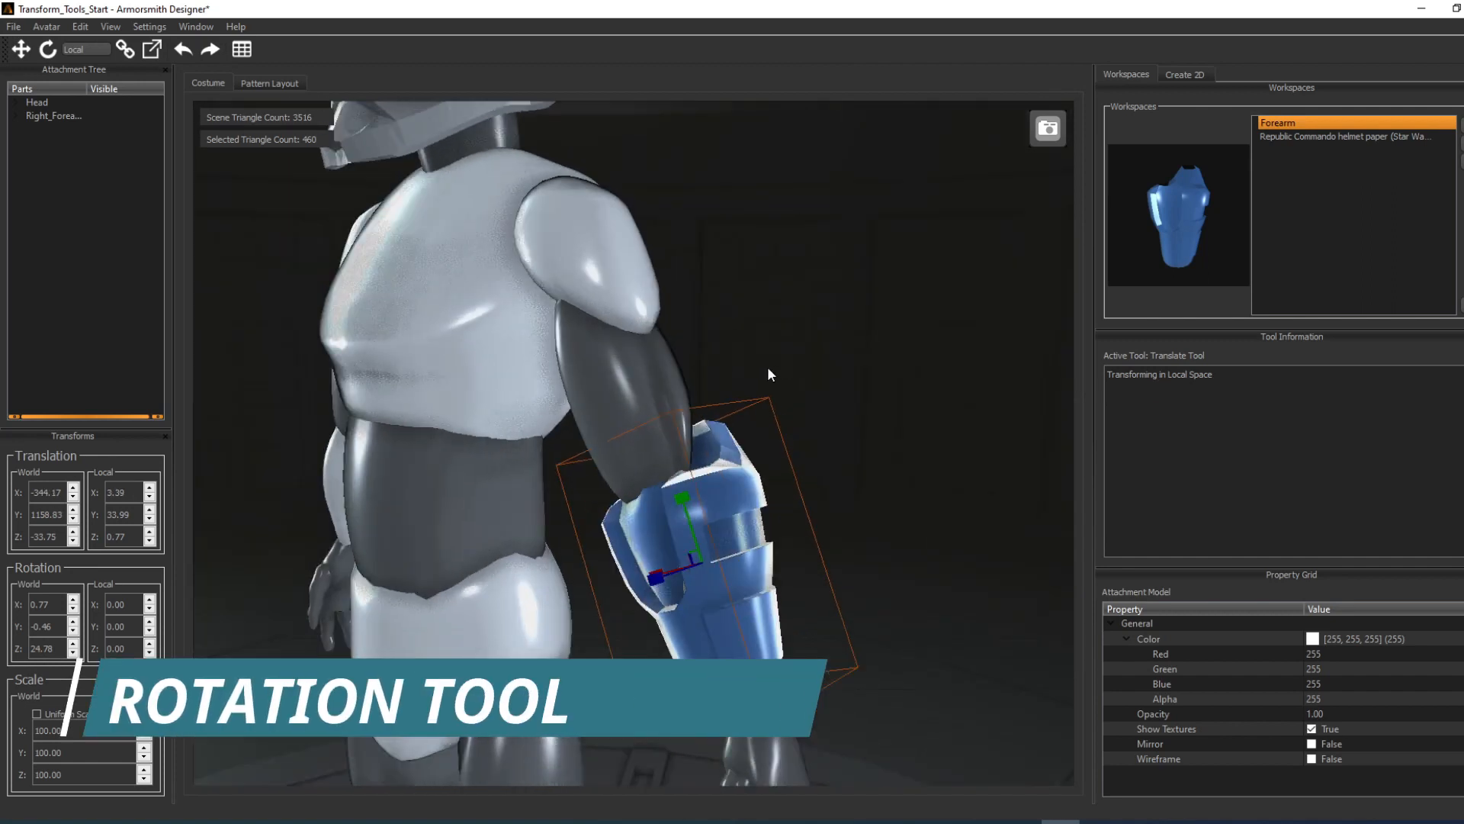
Step: Rotate the forearm armor in local space to a local rotation of about X 2.20, Y -10.04, Z 6.58, and deselect it
{"action": "right_click_drag", "start_coordinate": [767, 366], "coordinate": [707, 392]}
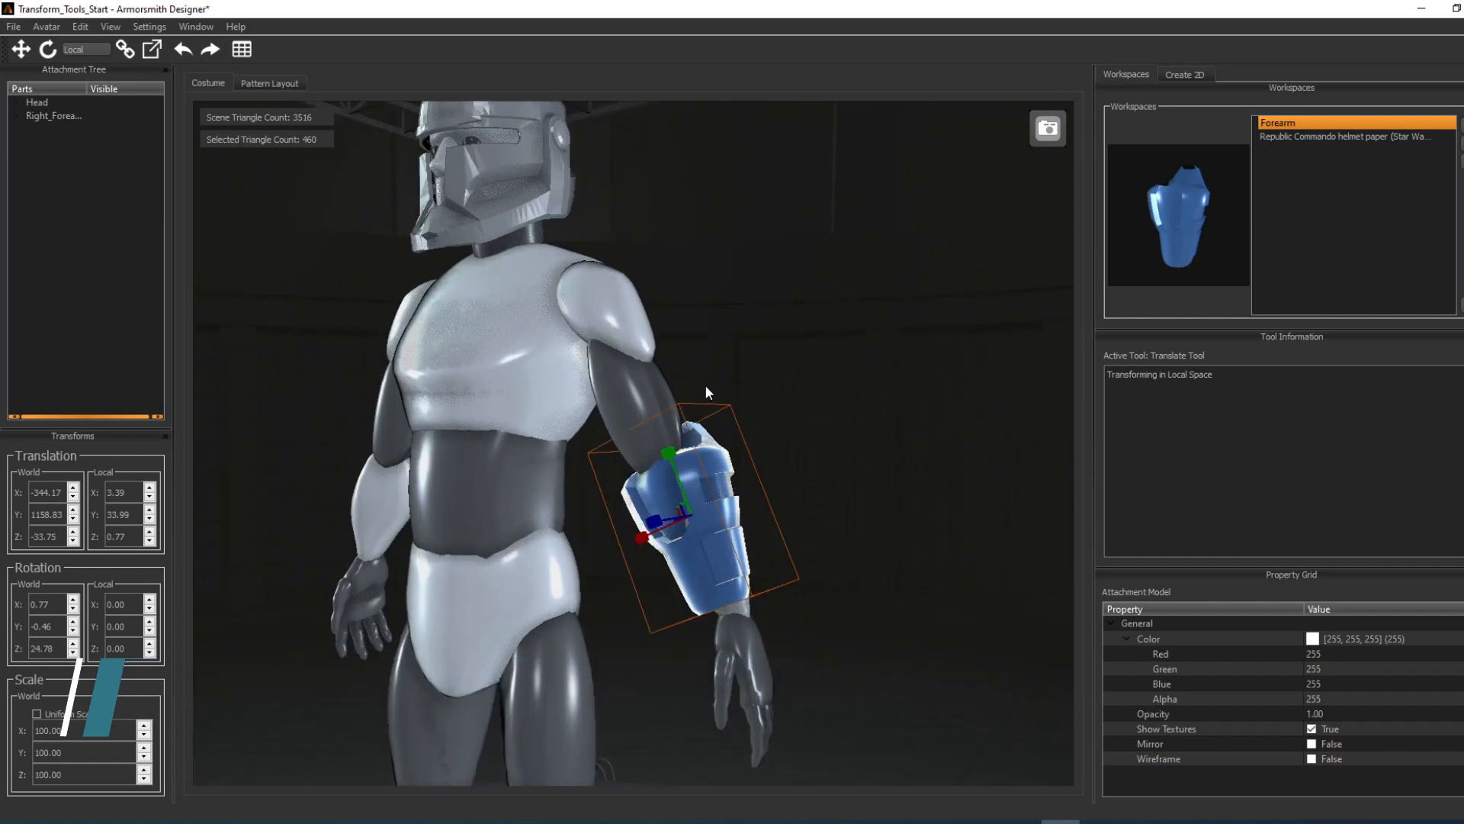
{"action": "left_click", "coordinate": [80, 27]}
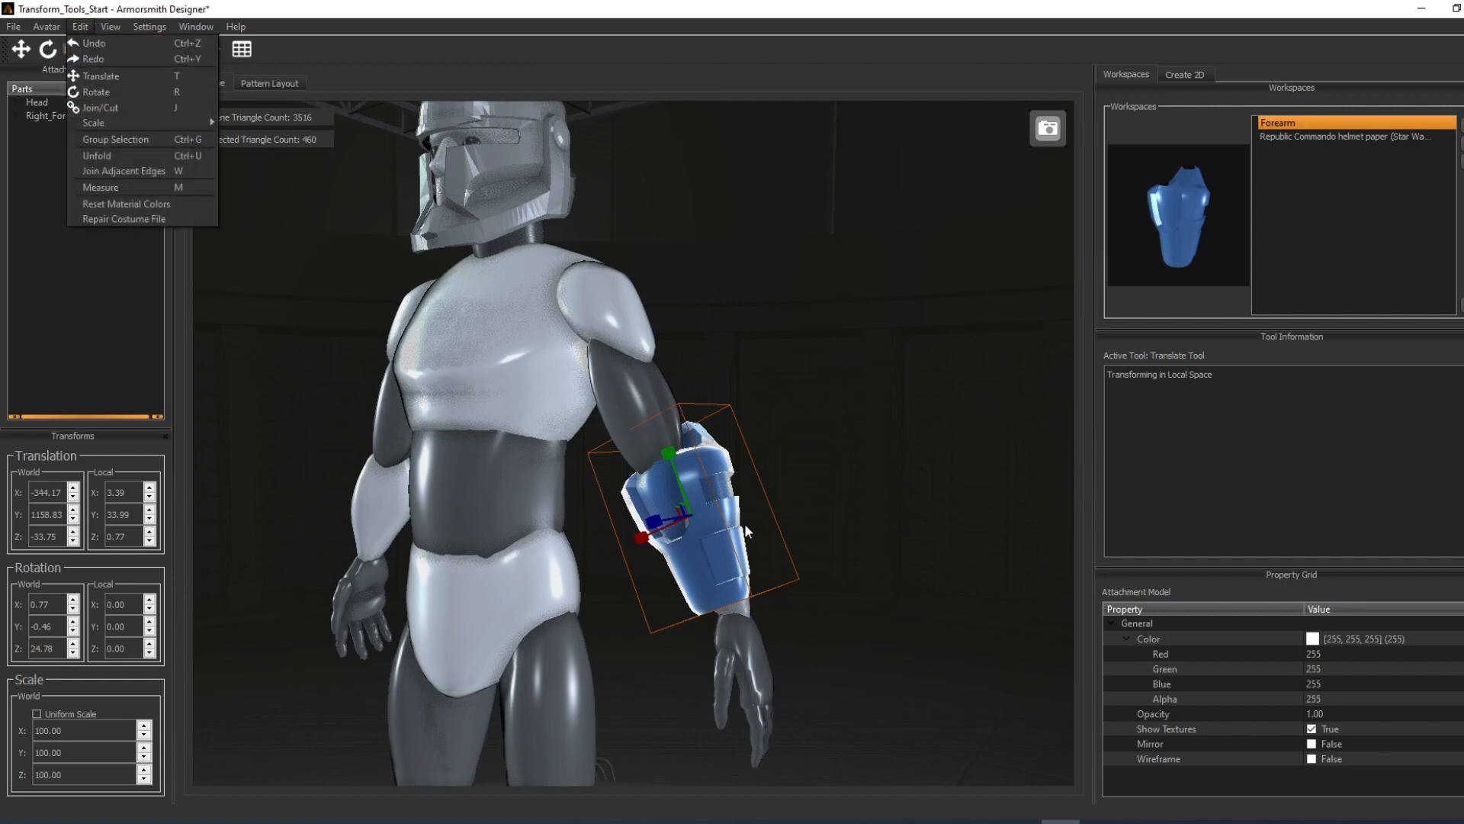
{"action": "left_click", "coordinate": [804, 501]}
{"action": "left_click", "coordinate": [692, 527]}
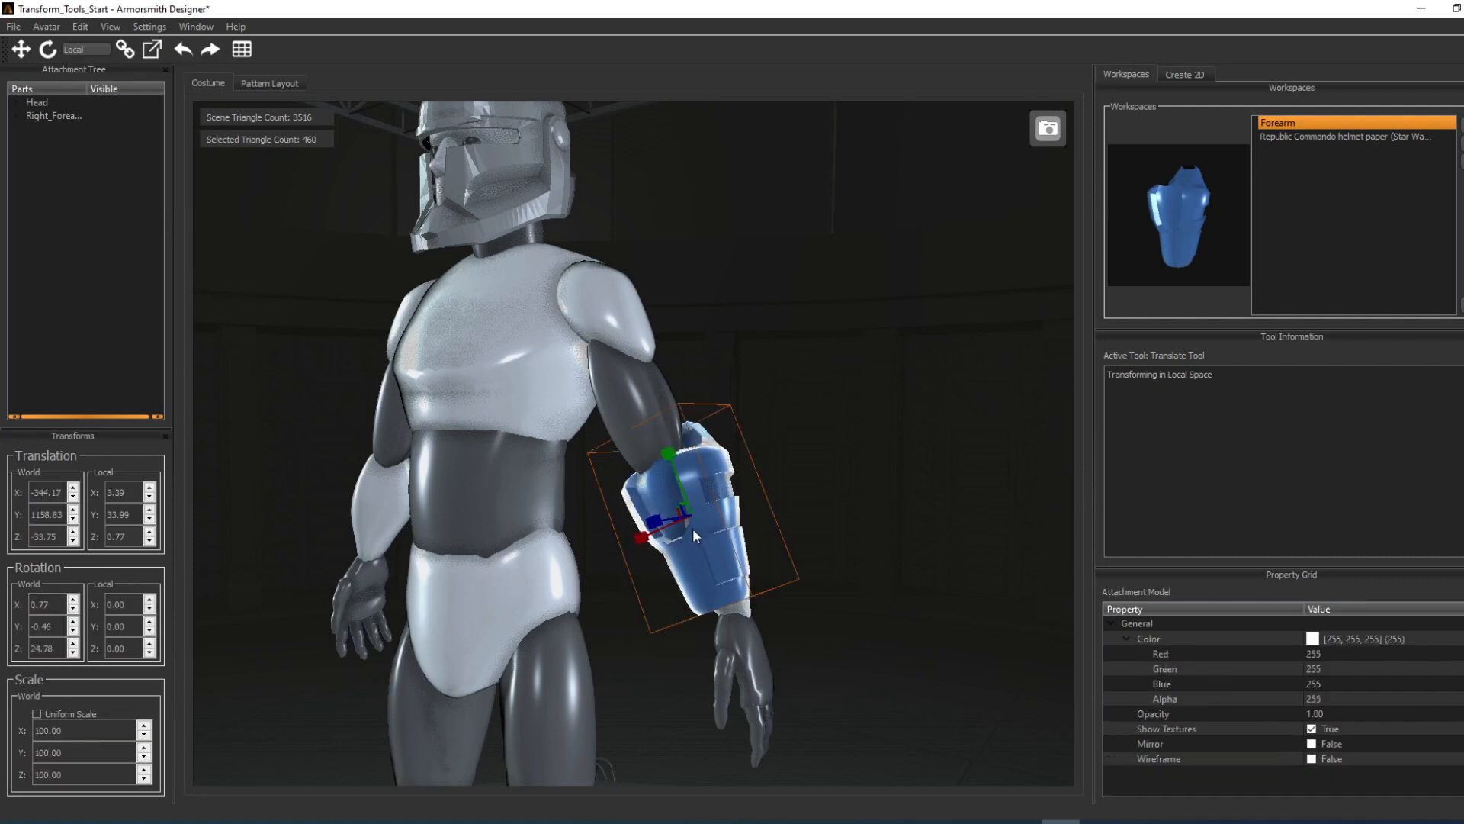
{"action": "right_click", "coordinate": [734, 547]}
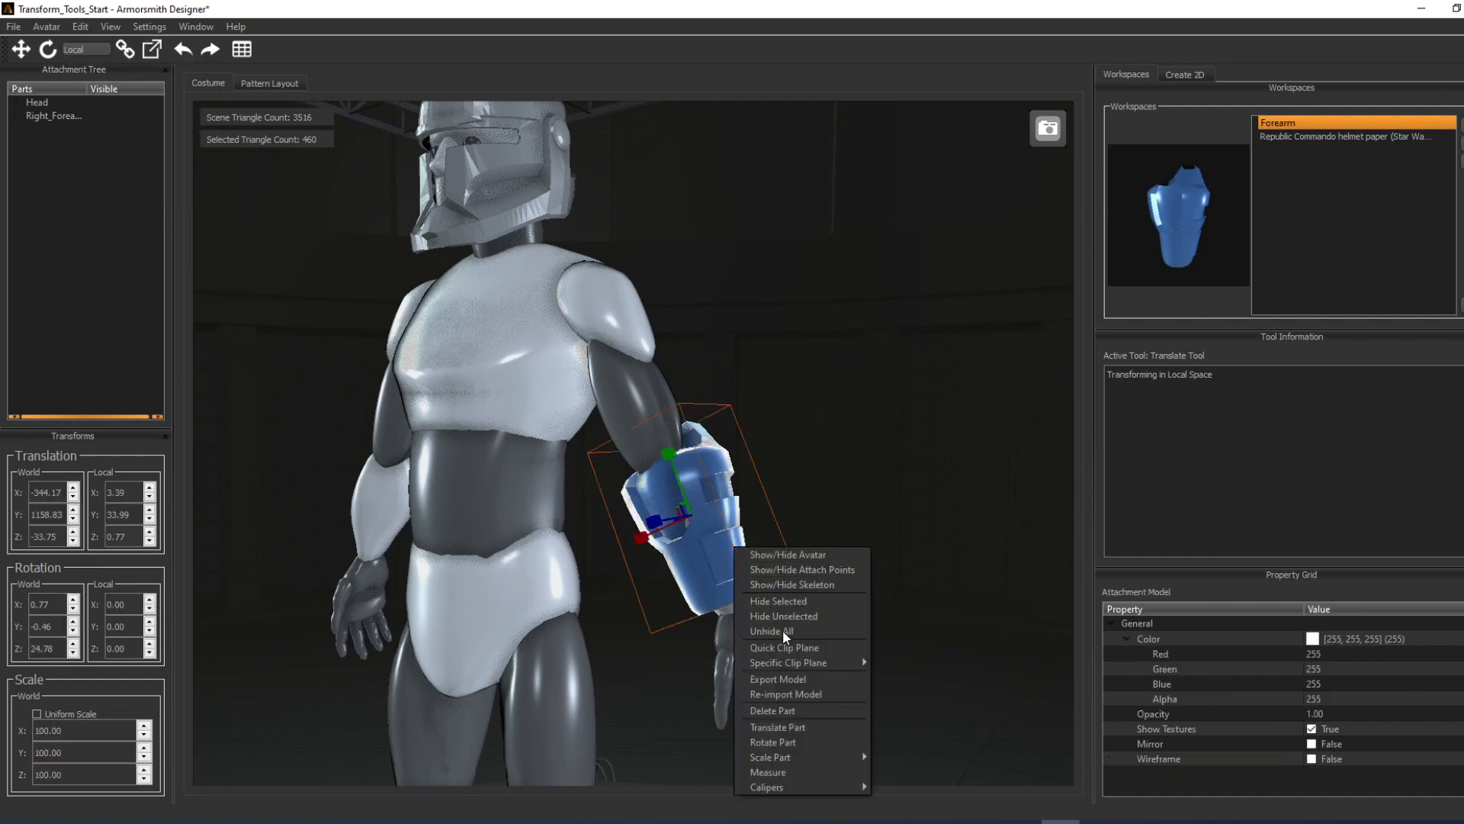
{"action": "left_click", "coordinate": [801, 742]}
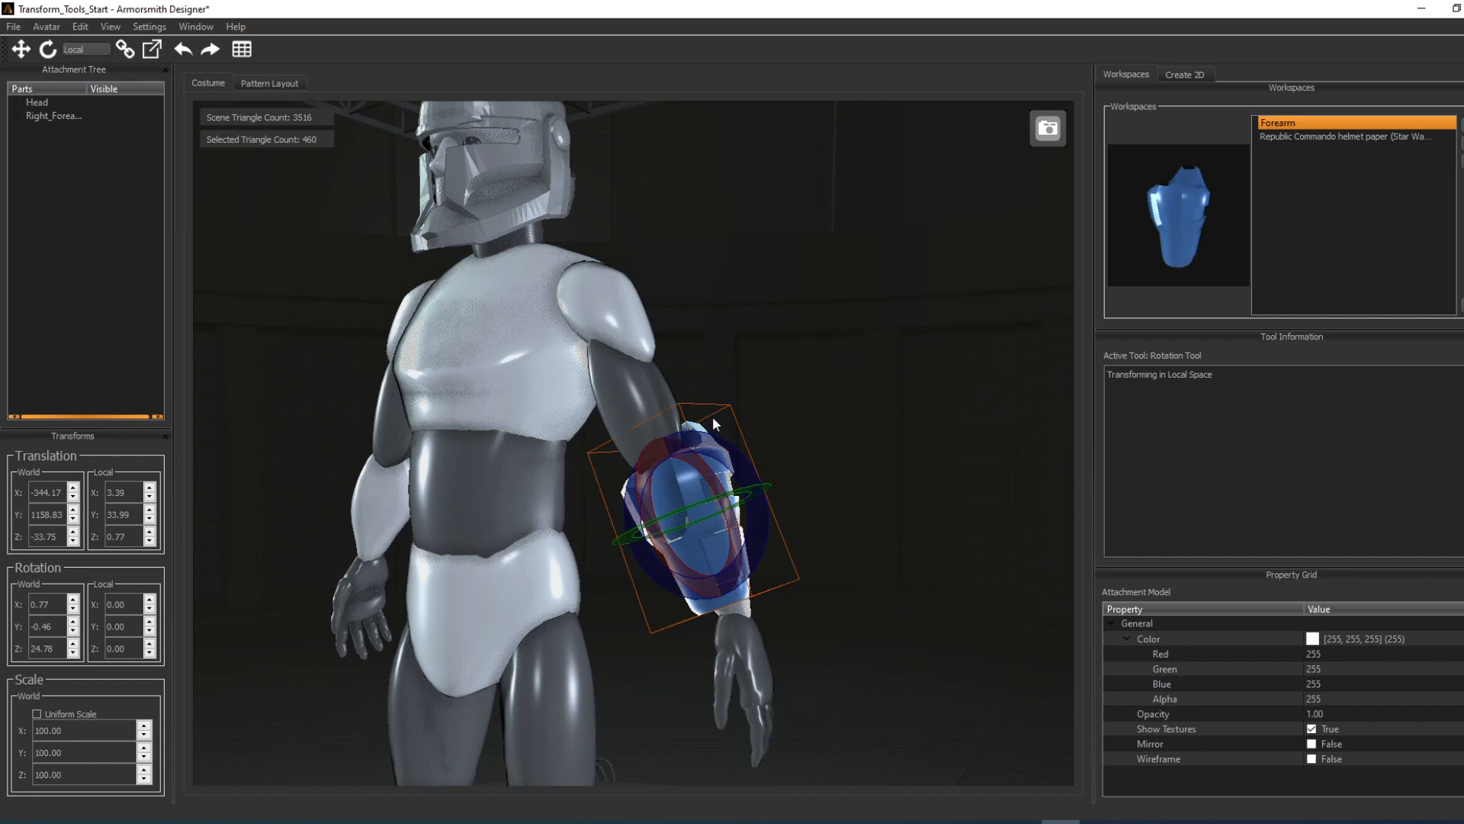
{"action": "middle_click_drag", "start_coordinate": [715, 443], "coordinate": [897, 601]}
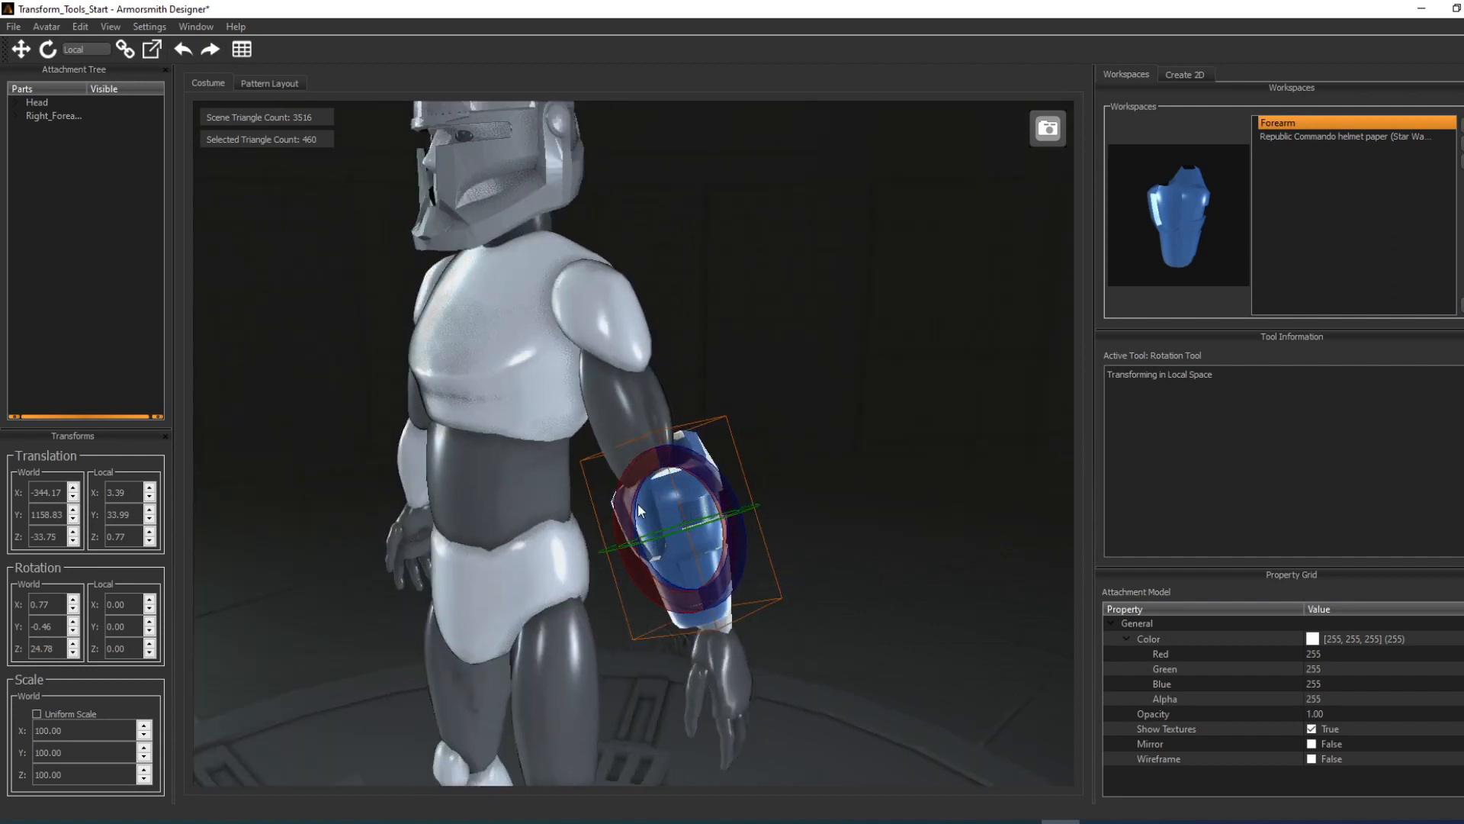
{"action": "middle_click_drag", "start_coordinate": [749, 459], "coordinate": [729, 541]}
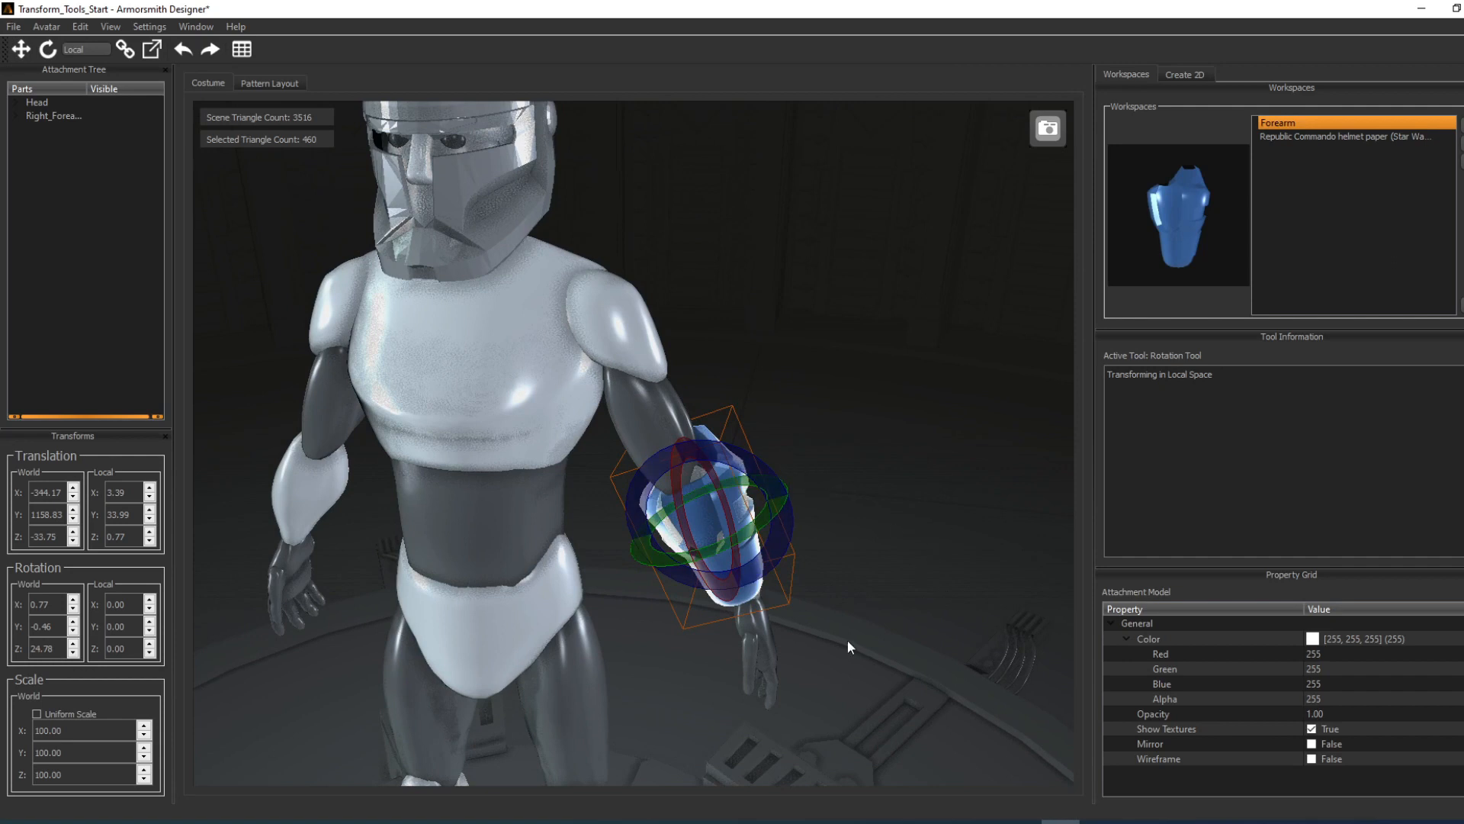
{"action": "middle_click_drag", "start_coordinate": [864, 528], "coordinate": [862, 519]}
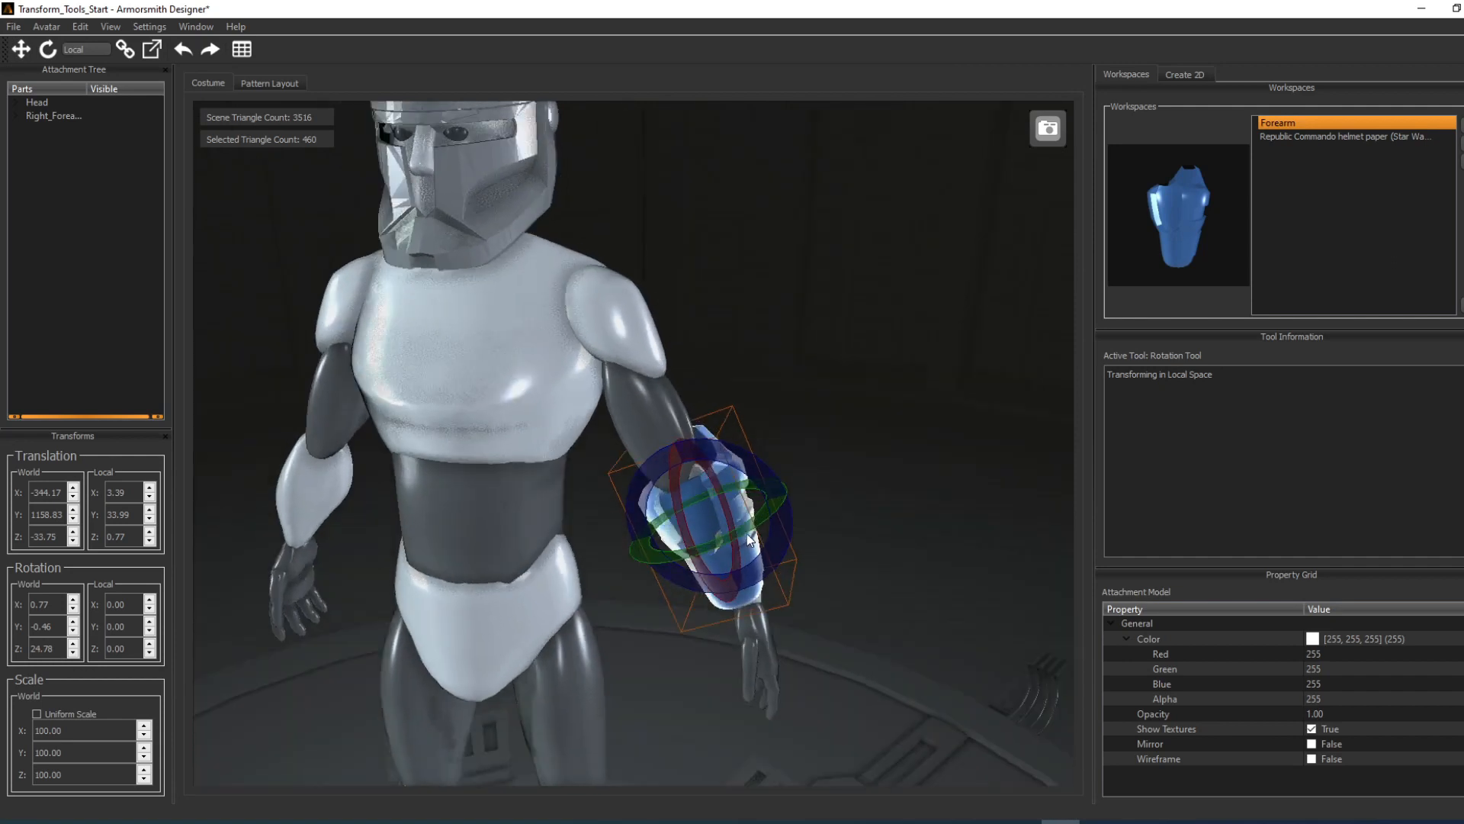
{"action": "left_click_drag", "start_coordinate": [740, 527], "coordinate": [684, 520]}
{"action": "mouse_move", "coordinate": [745, 478]}
{"action": "left_mouse_down"}
{"action": "mouse_move", "coordinate": [685, 436]}
{"action": "mouse_move", "coordinate": [737, 467]}
{"action": "mouse_move", "coordinate": [746, 456]}
{"action": "left_mouse_up"}
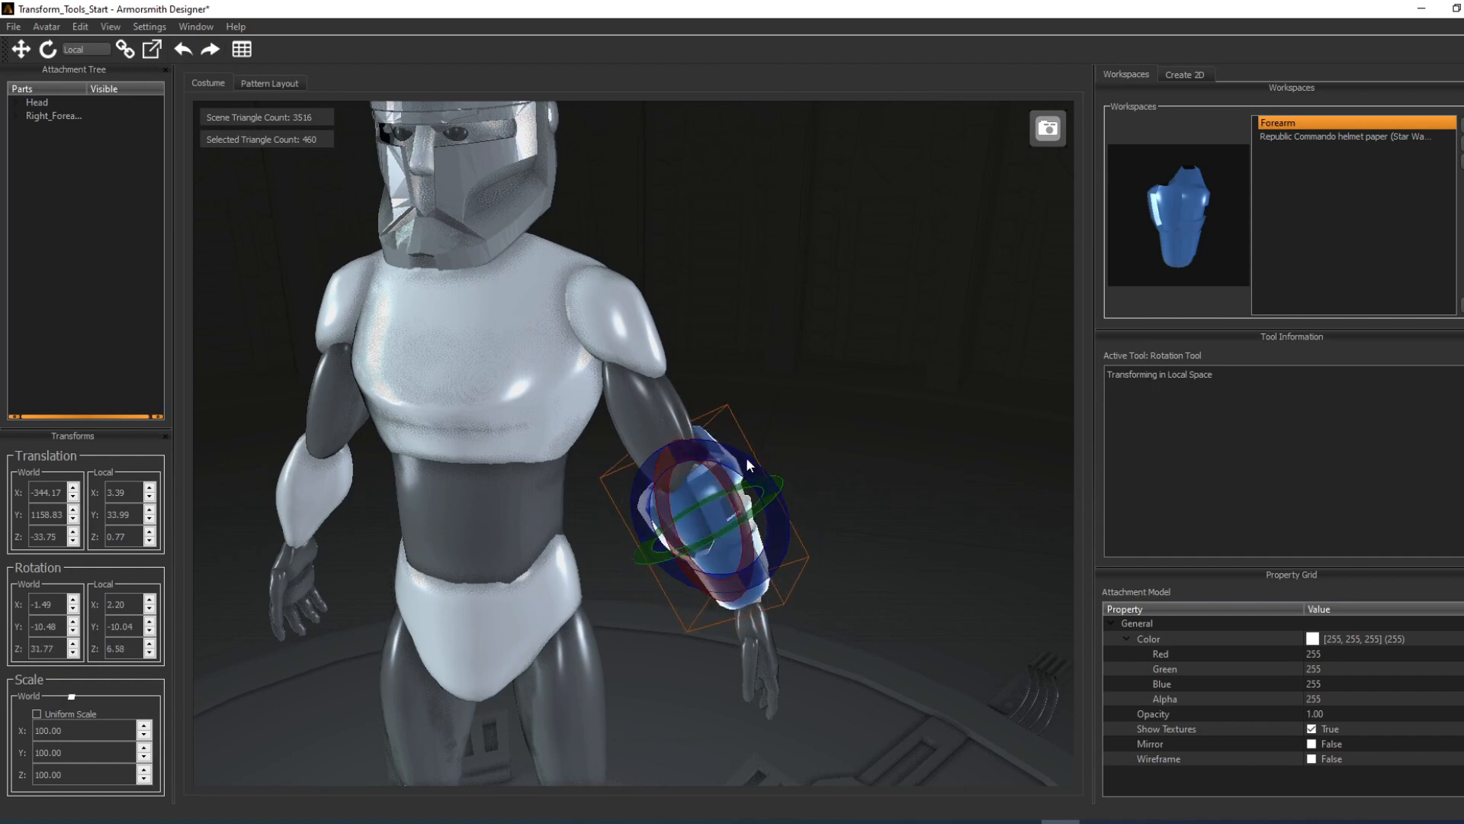
{"action": "left_click", "coordinate": [829, 379]}
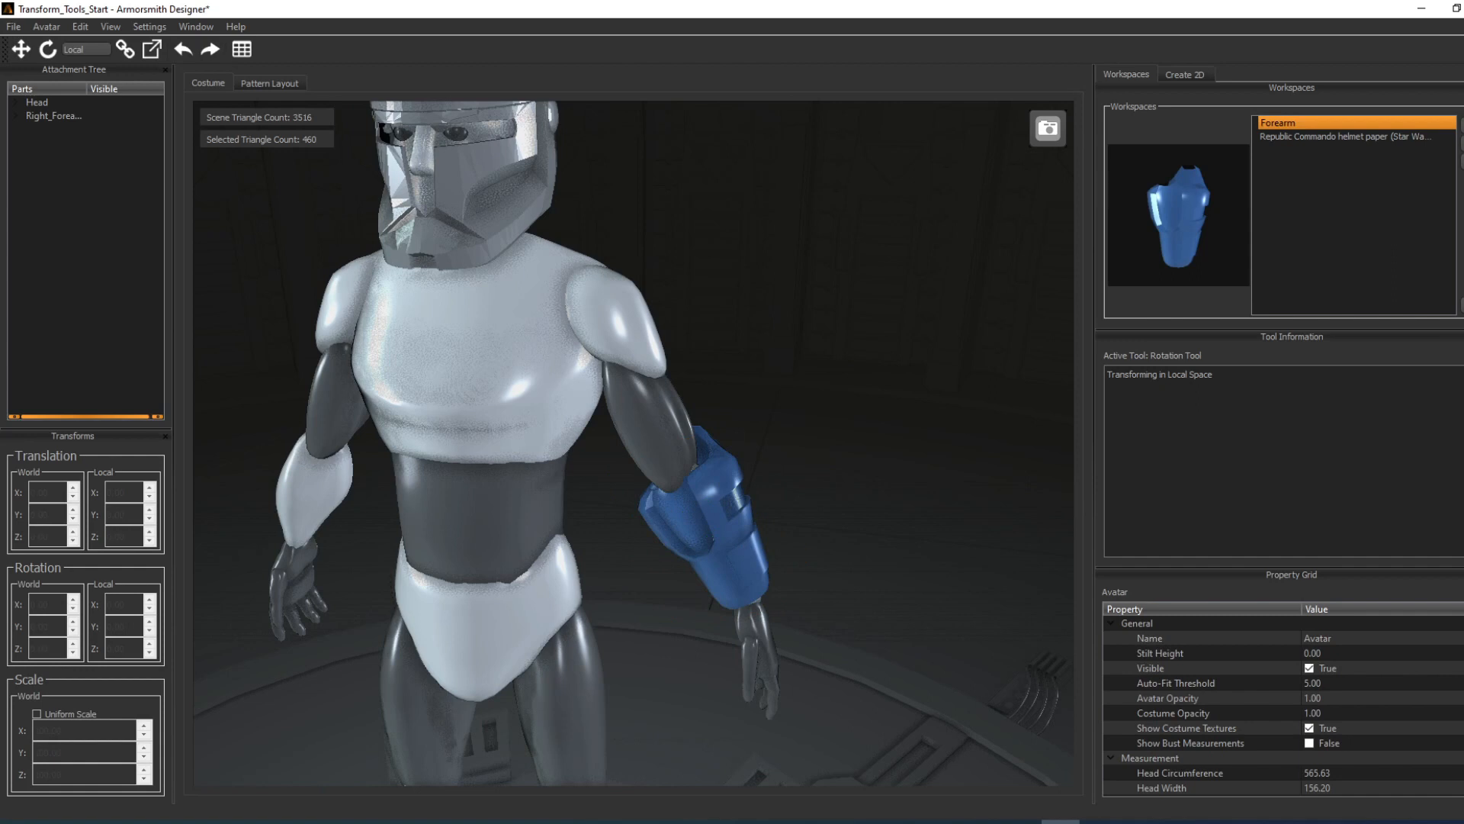
Step: Select the helmet and enlarge it uniformly to a scale of about 112 on all axes
{"action": "middle_click_drag", "start_coordinate": [568, 227], "coordinate": [618, 358]}
{"action": "left_click_drag", "start_coordinate": [617, 357], "coordinate": [677, 390]}
{"action": "left_click", "coordinate": [592, 272]}
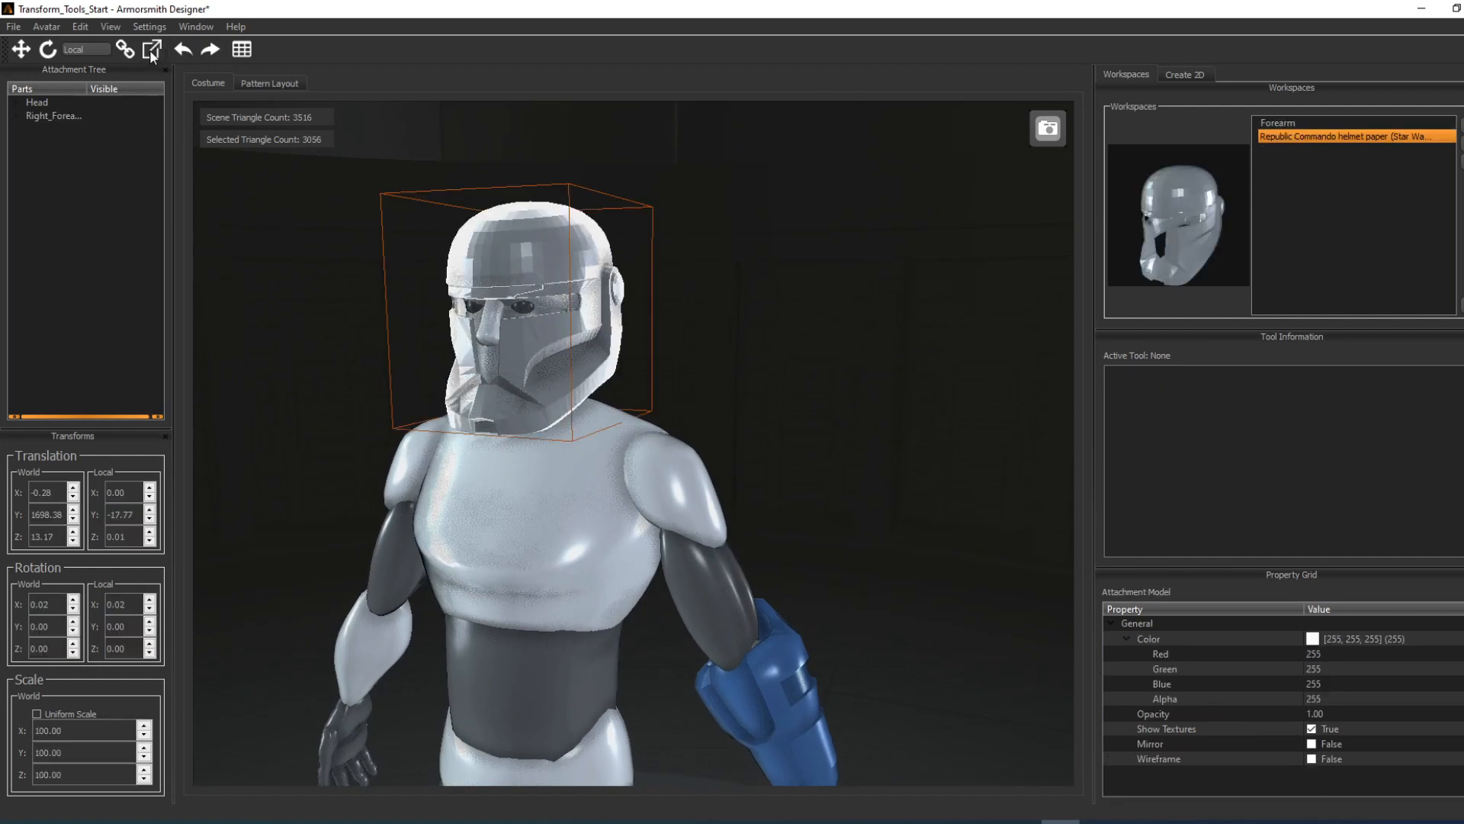
{"action": "left_click", "coordinate": [80, 26]}
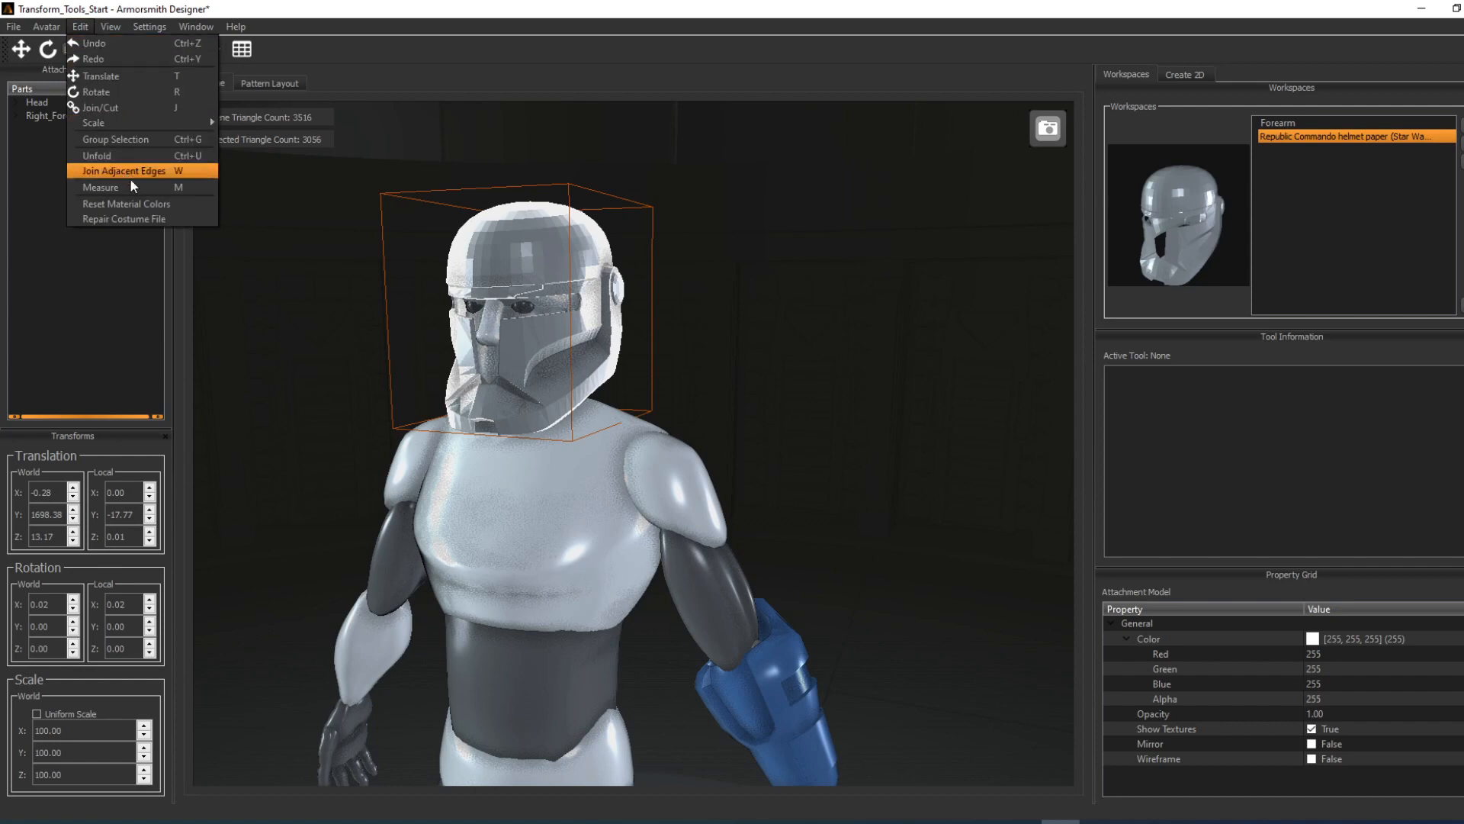
{"action": "mouse_move", "coordinate": [173, 121]}
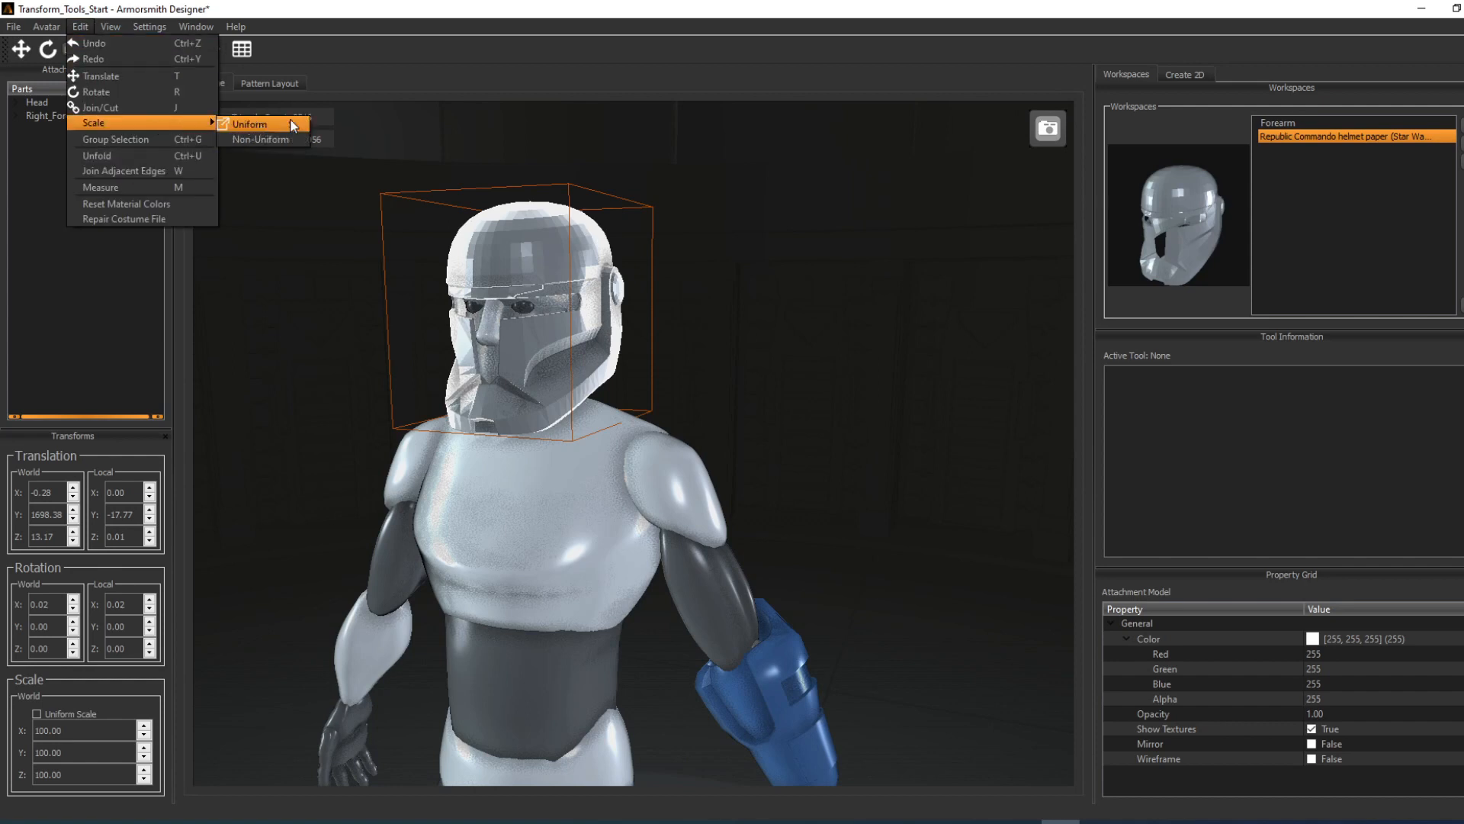
{"action": "left_click", "coordinate": [781, 334]}
{"action": "left_click", "coordinate": [533, 243]}
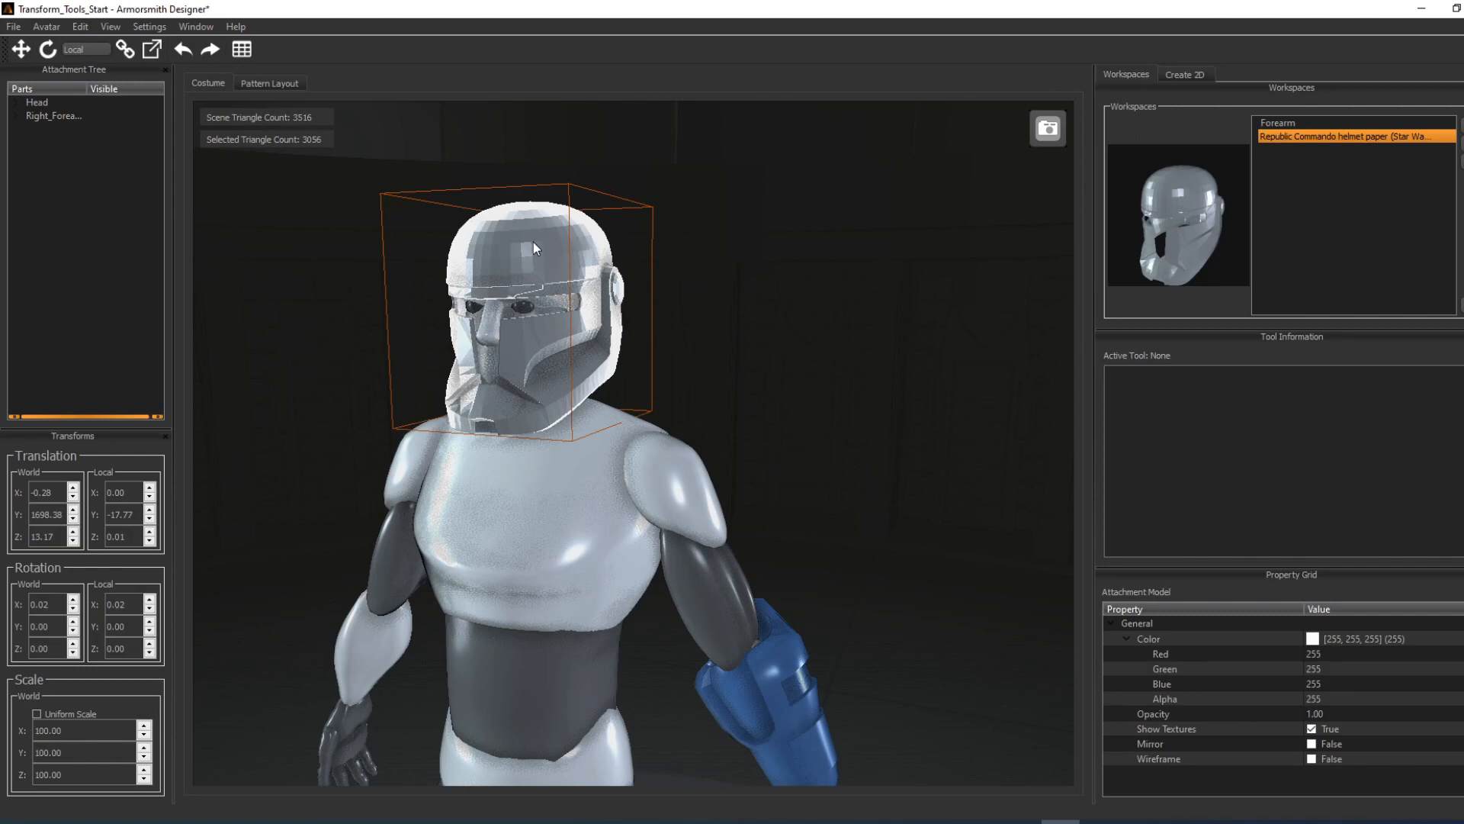
{"action": "right_click", "coordinate": [533, 242]}
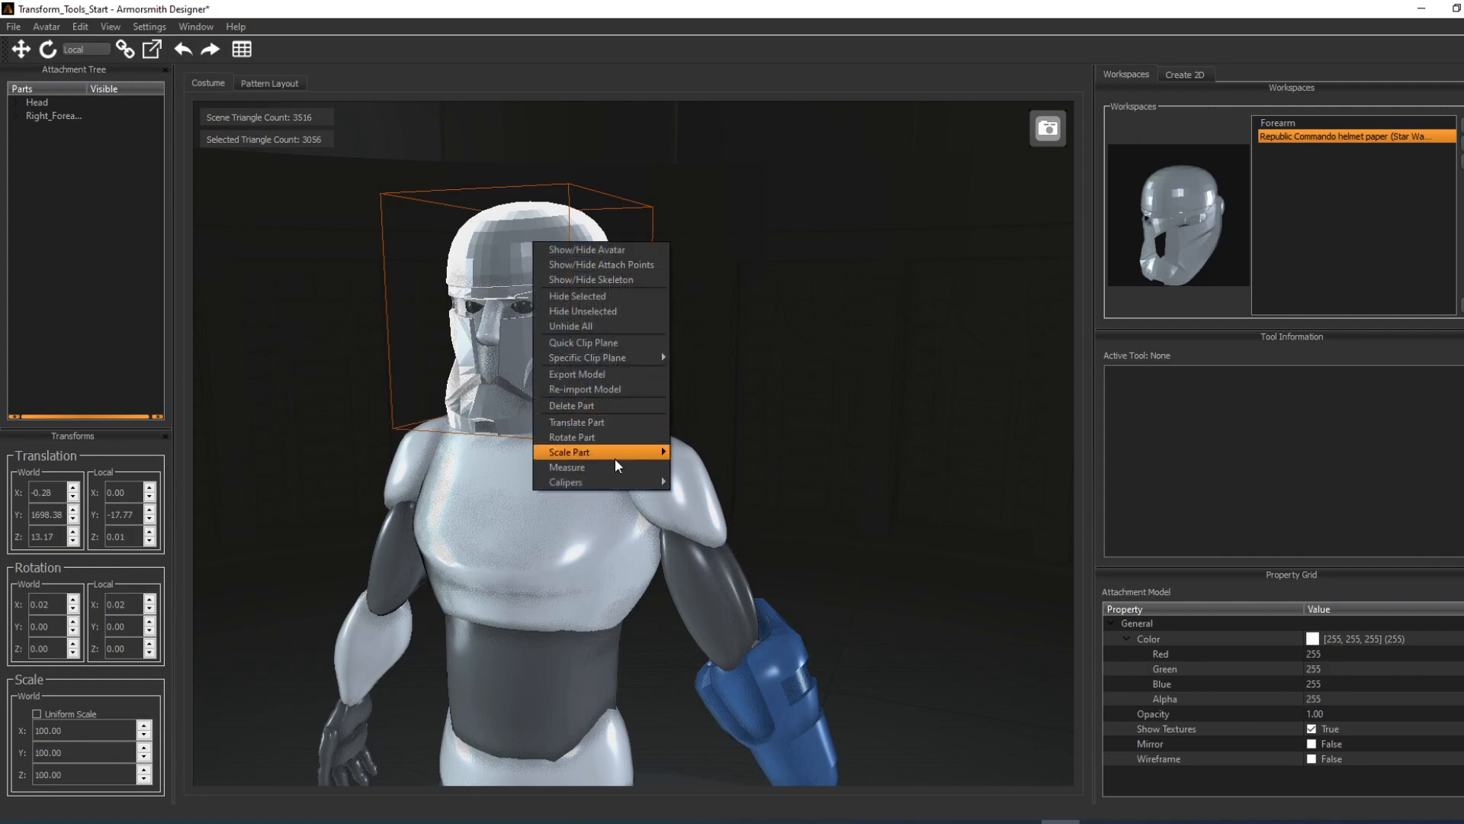
{"action": "mouse_move", "coordinate": [615, 455]}
{"action": "left_click", "coordinate": [717, 332]}
{"action": "left_click", "coordinate": [568, 259]}
{"action": "key", "text": "s"}
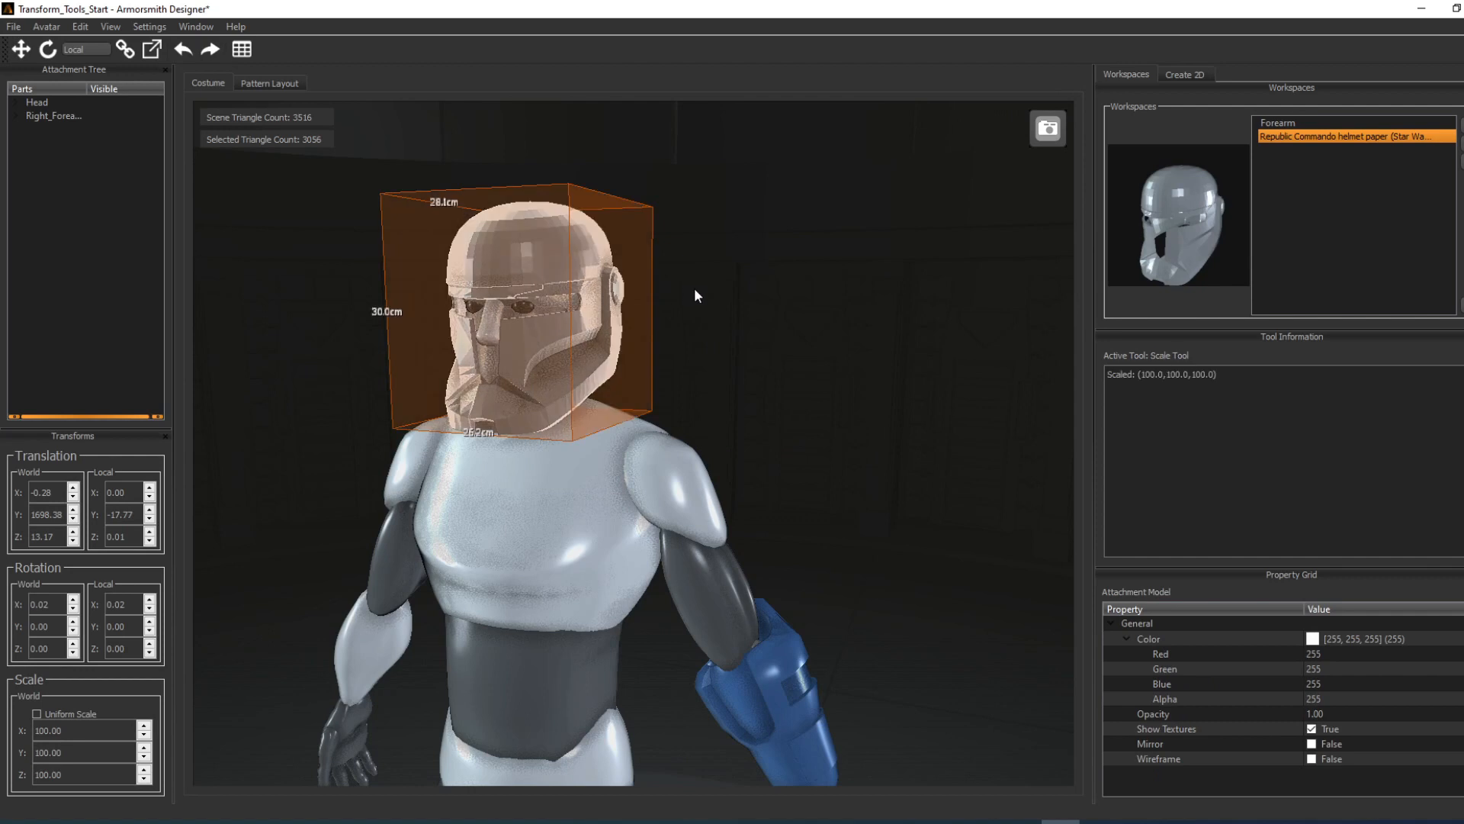
{"action": "mouse_move", "coordinate": [524, 266]}
{"action": "left_mouse_down"}
{"action": "mouse_move", "coordinate": [531, 226]}
{"action": "mouse_move", "coordinate": [544, 256]}
{"action": "left_mouse_up"}
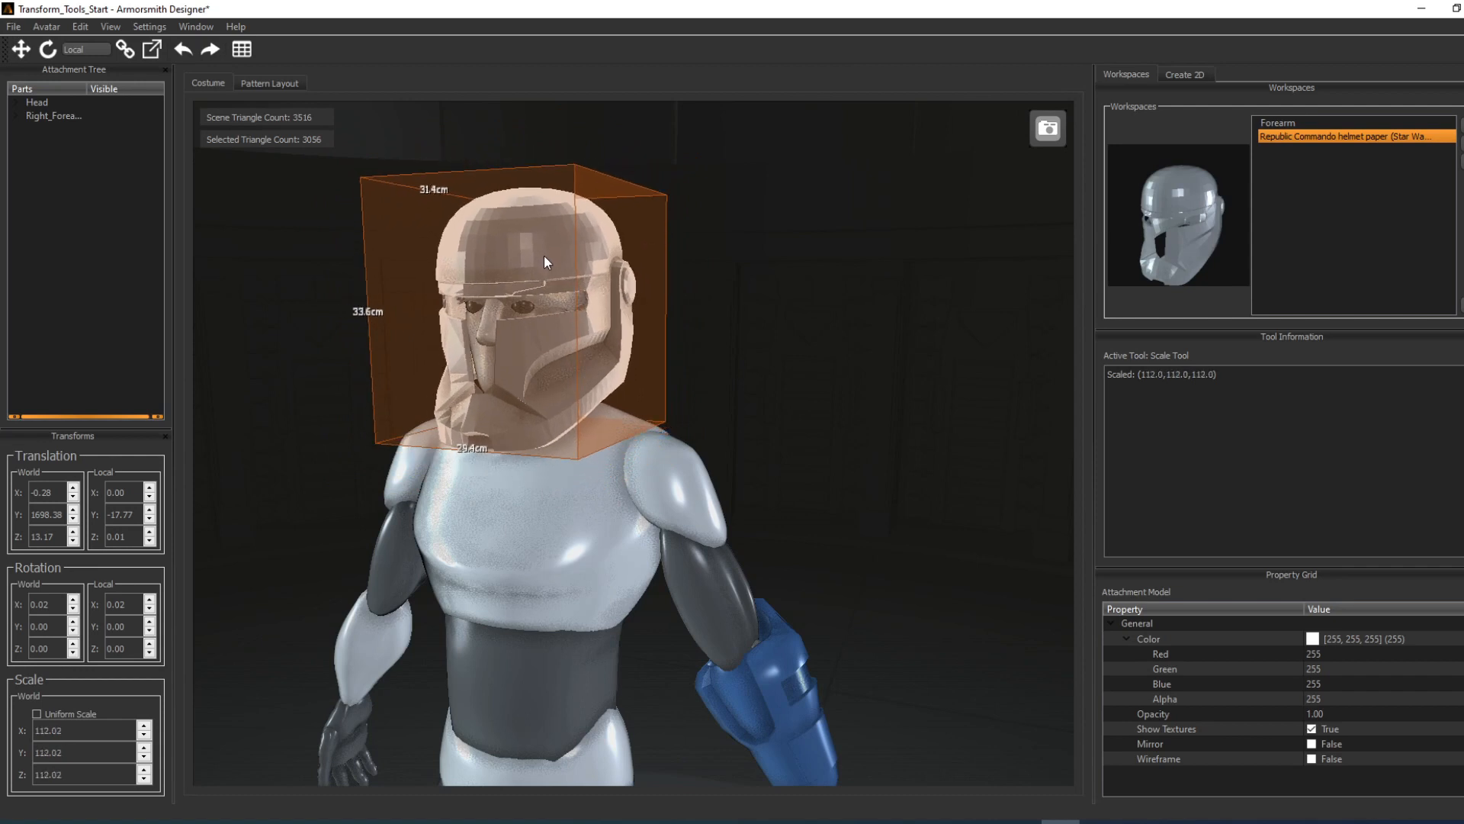
Step: Stretch the helmet's width with non-uniform scaling to an X scale of about 112.9
{"action": "right_click", "coordinate": [725, 357]}
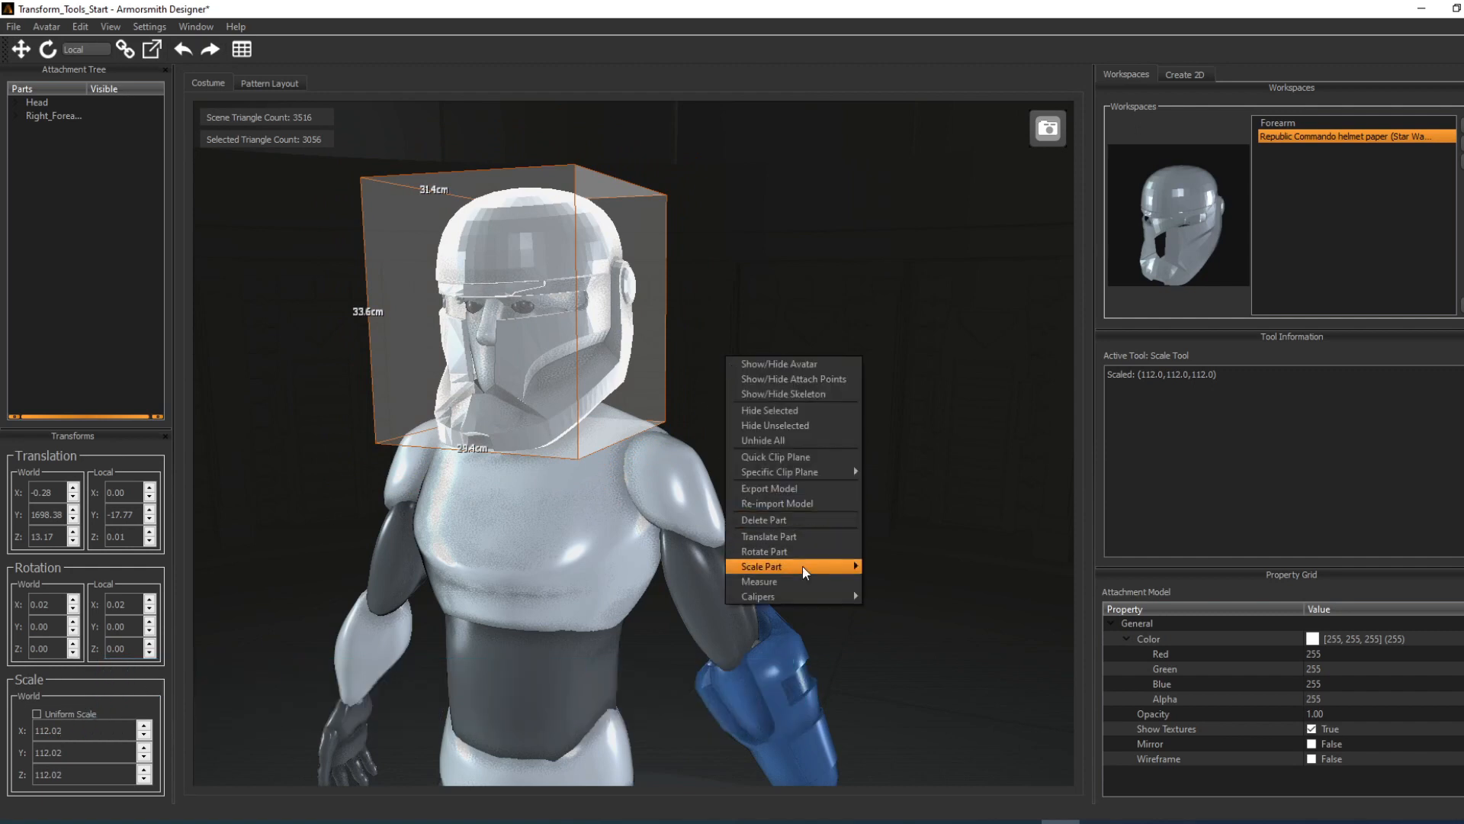
{"action": "mouse_move", "coordinate": [804, 568]}
{"action": "left_click", "coordinate": [908, 584]}
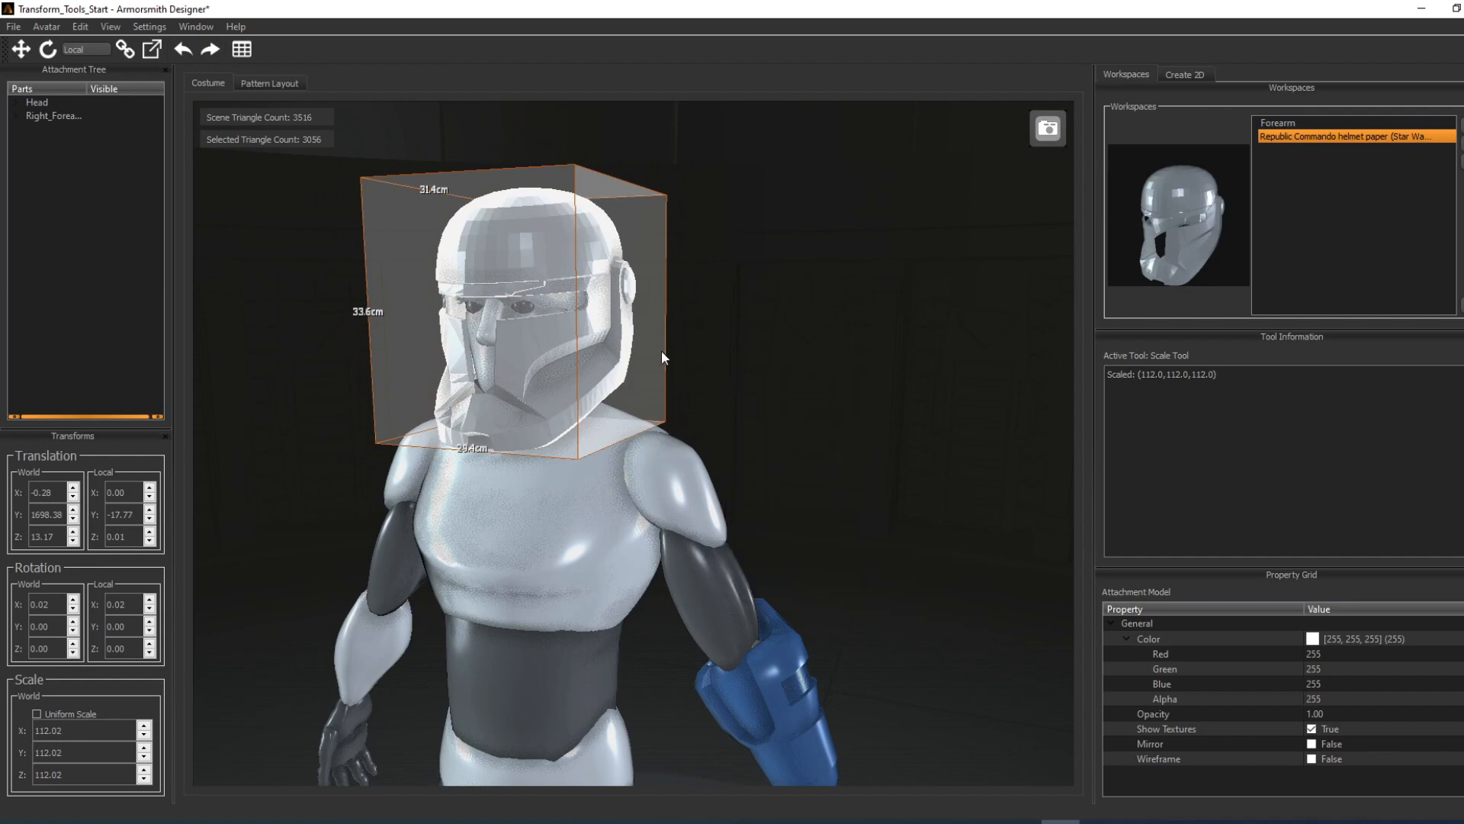
{"action": "mouse_move", "coordinate": [615, 304]}
{"action": "left_mouse_down"}
{"action": "mouse_move", "coordinate": [665, 307]}
{"action": "mouse_move", "coordinate": [614, 299]}
{"action": "left_mouse_up"}
{"action": "left_click_drag", "start_coordinate": [606, 301], "coordinate": [617, 300]}
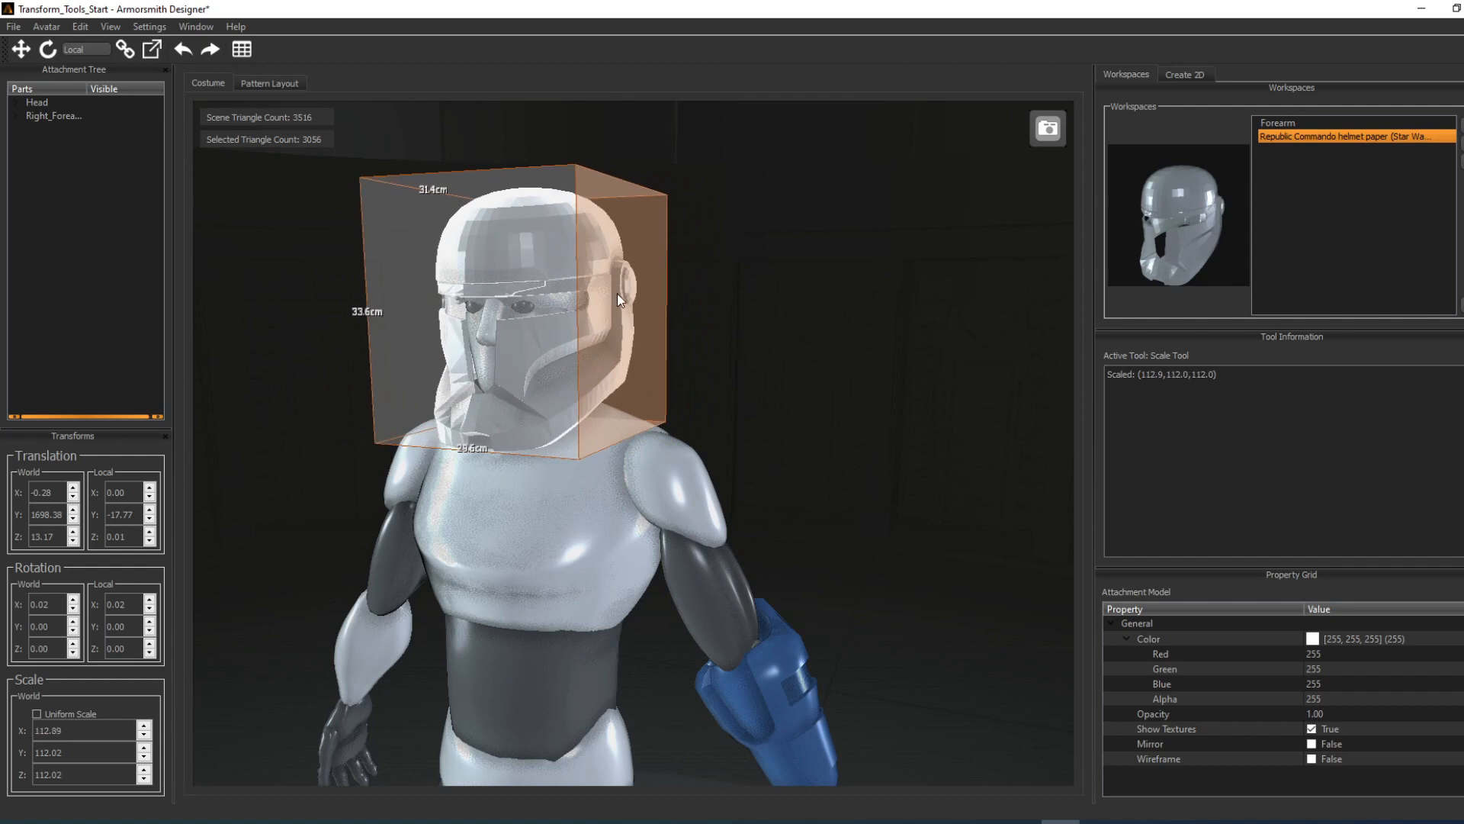
Step: Apply Shrink Fit scaling to the helmet to fit it tightly around the avatar's head
{"action": "right_click", "coordinate": [526, 279]}
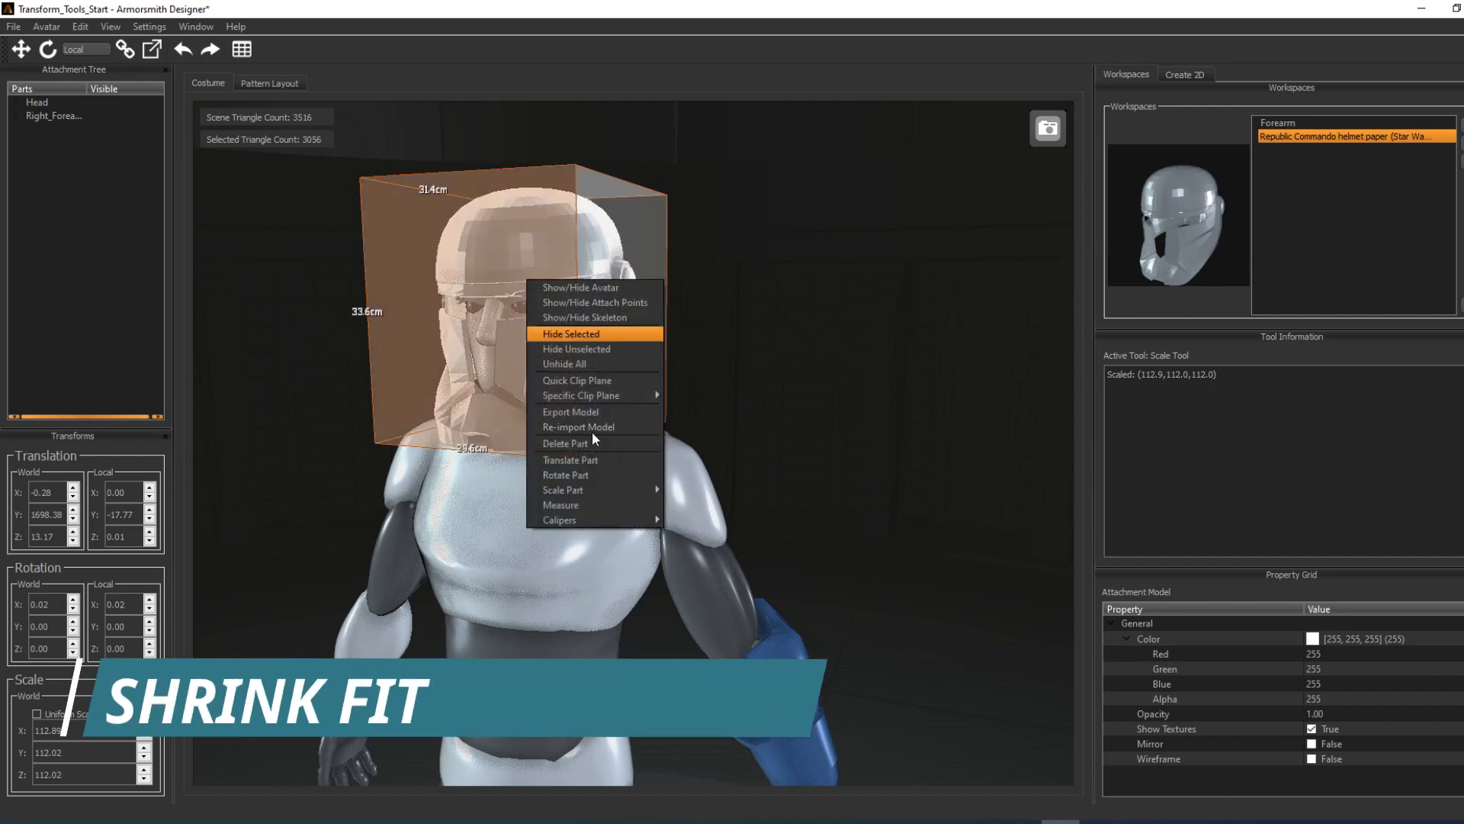
{"action": "mouse_move", "coordinate": [617, 487]}
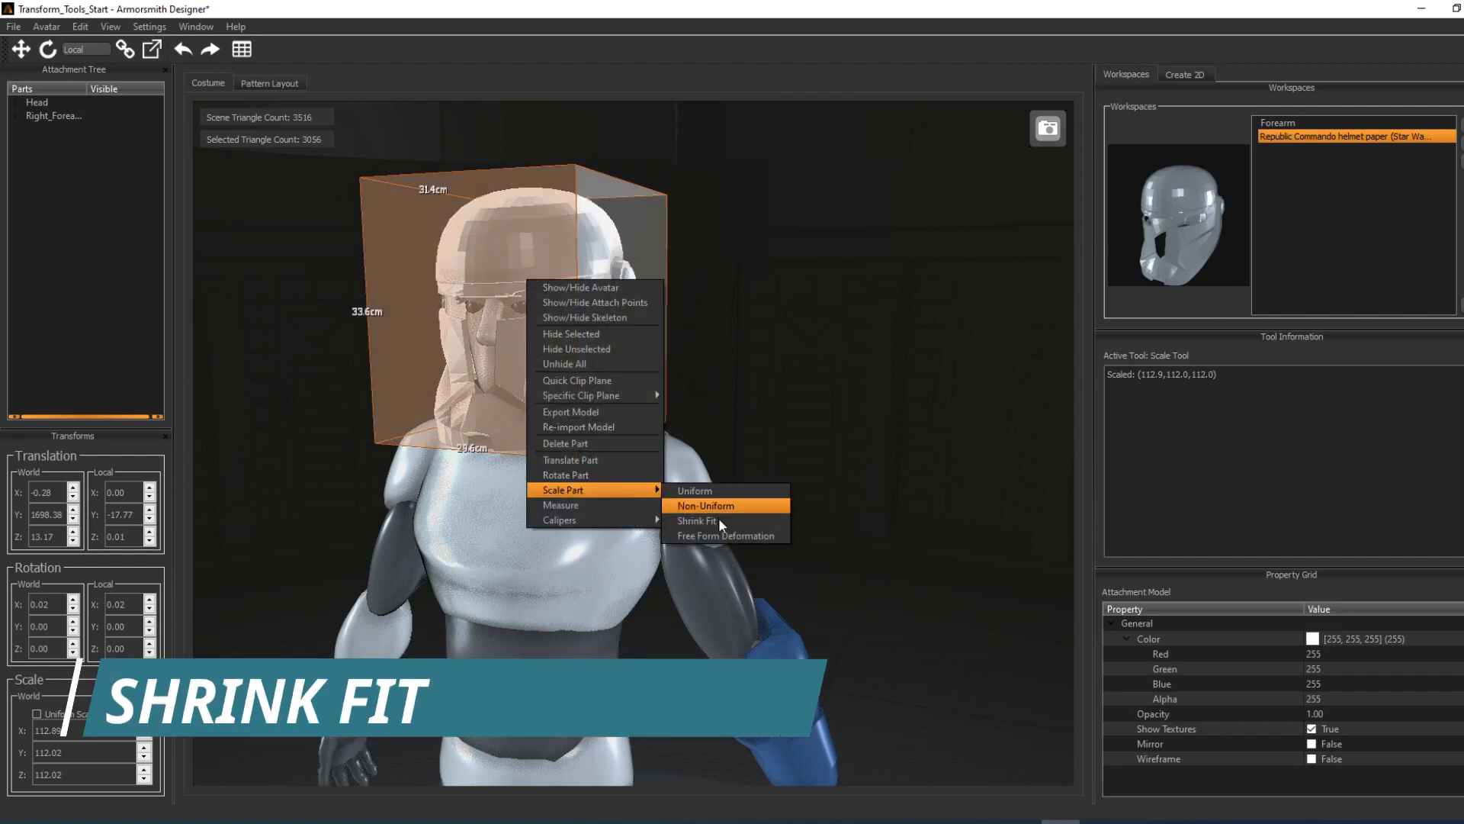
{"action": "left_click", "coordinate": [698, 521]}
{"action": "left_click_drag", "start_coordinate": [538, 273], "coordinate": [749, 311]}
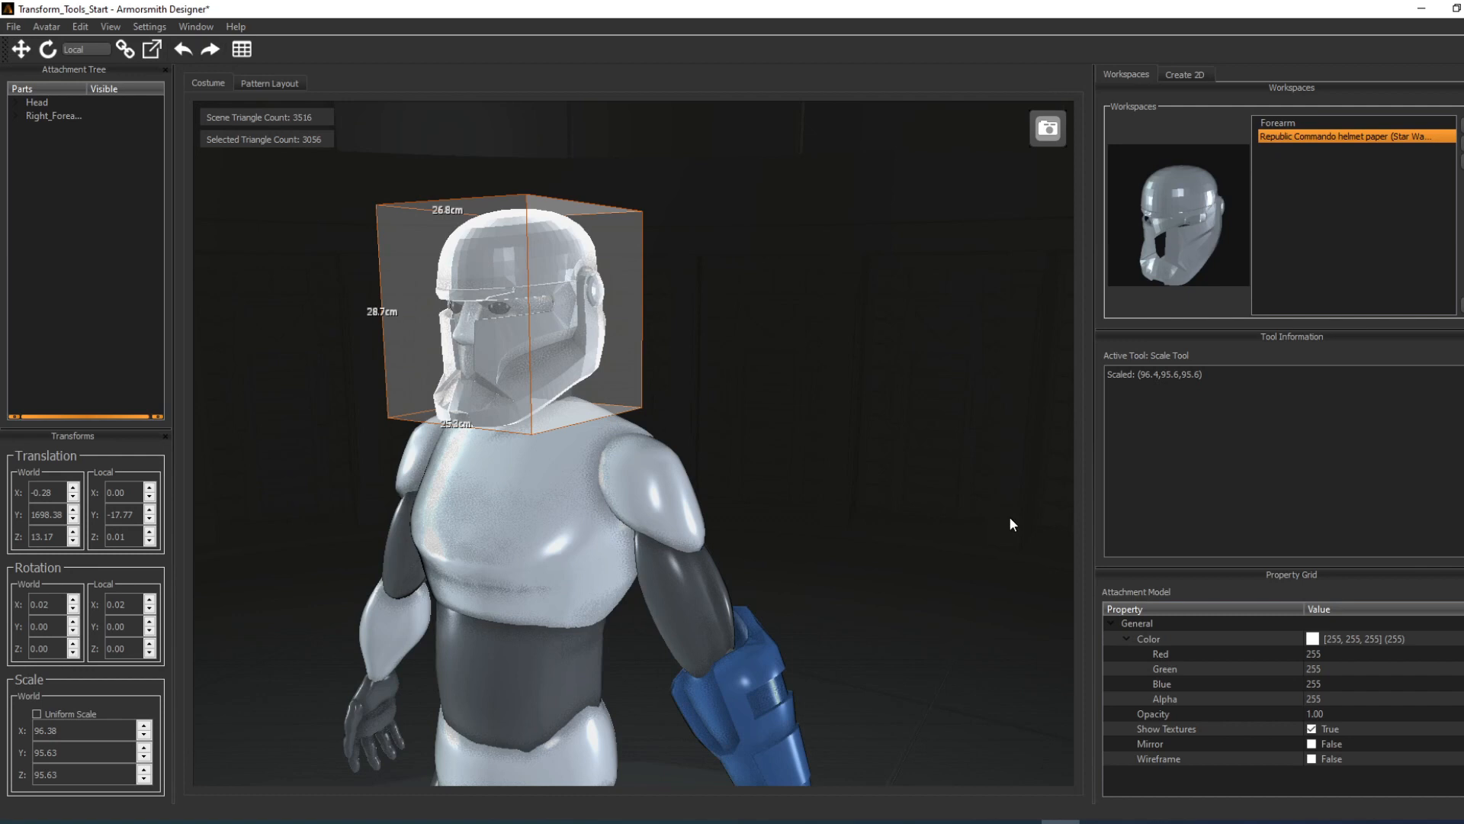
Step: Set the helmet's opacity to 0.75 so the avatar's head shows through it
{"action": "left_click", "coordinate": [1324, 712]}
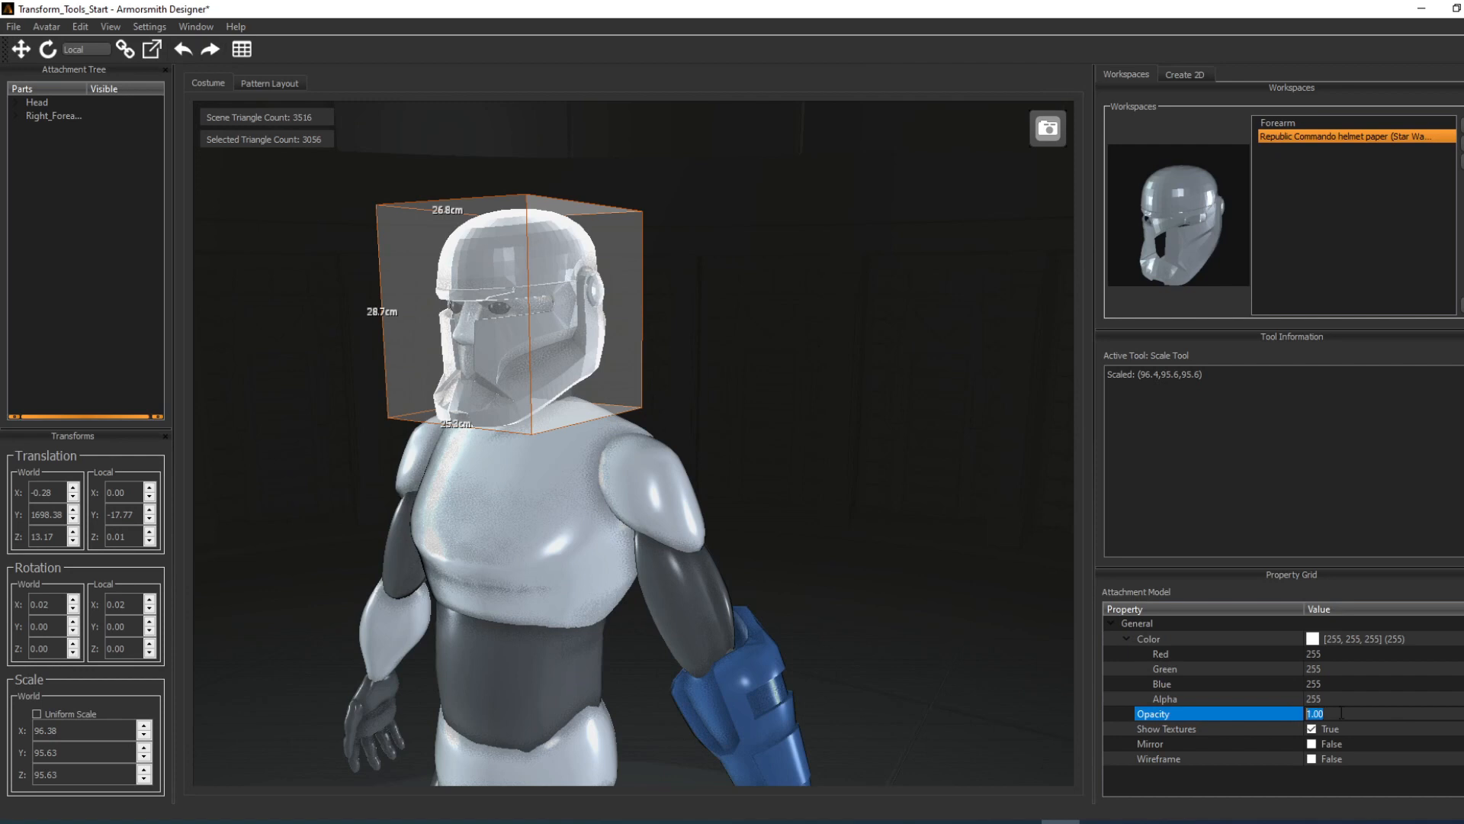
{"action": "type", "text": "0.75"}
{"action": "key", "text": "Return"}
Step: Translate the helmet forward along its local Z axis to about 9.14
{"action": "middle_click_drag", "start_coordinate": [589, 319], "coordinate": [686, 339]}
{"action": "scroll", "coordinate": [706, 332], "scroll_direction": "up", "scroll_amount": 3}
{"action": "key", "text": "w"}
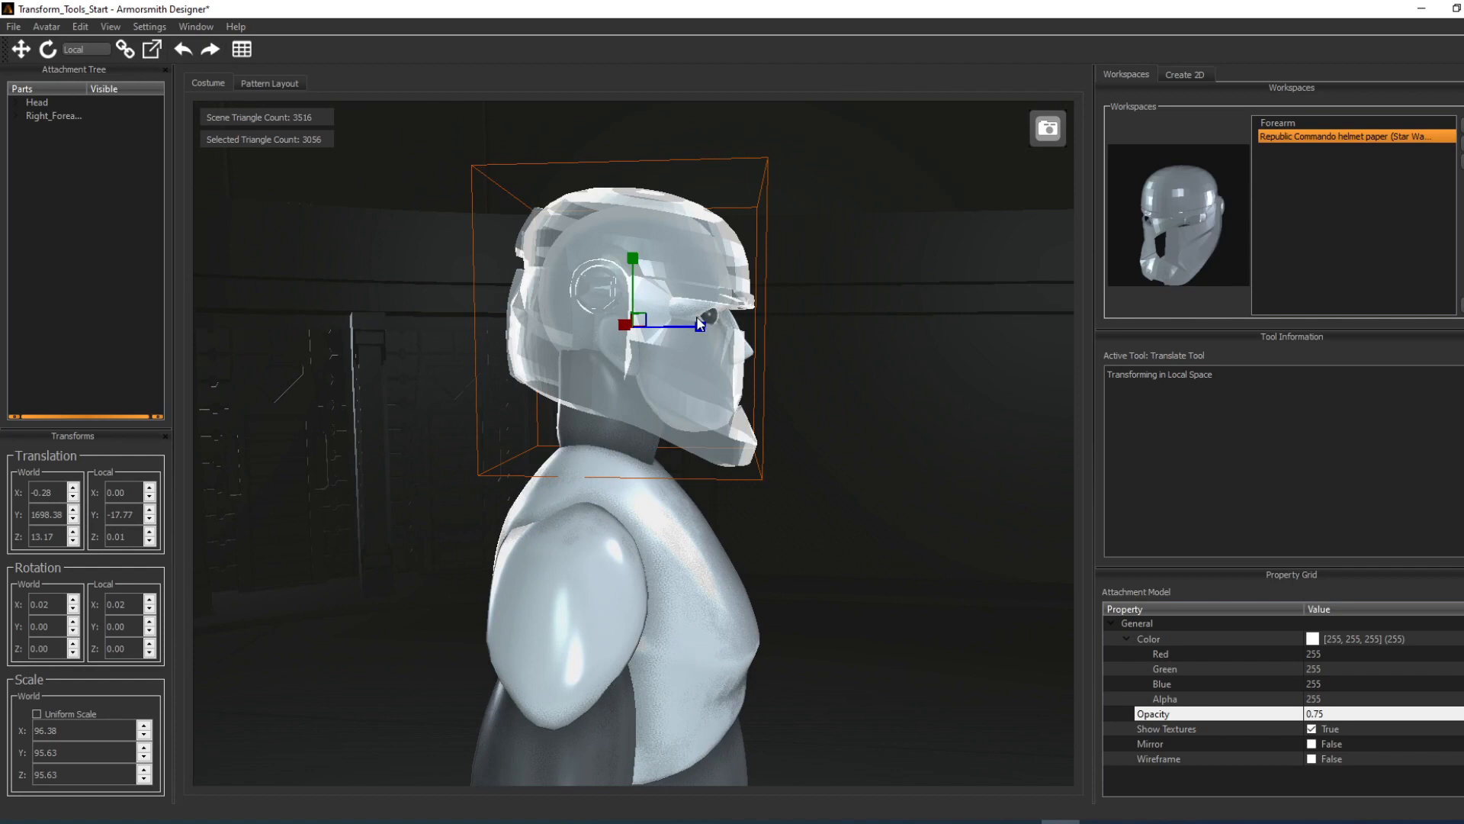
{"action": "mouse_move", "coordinate": [707, 325]}
{"action": "left_mouse_down"}
{"action": "mouse_move", "coordinate": [693, 329]}
{"action": "mouse_move", "coordinate": [712, 330]}
{"action": "left_mouse_up"}
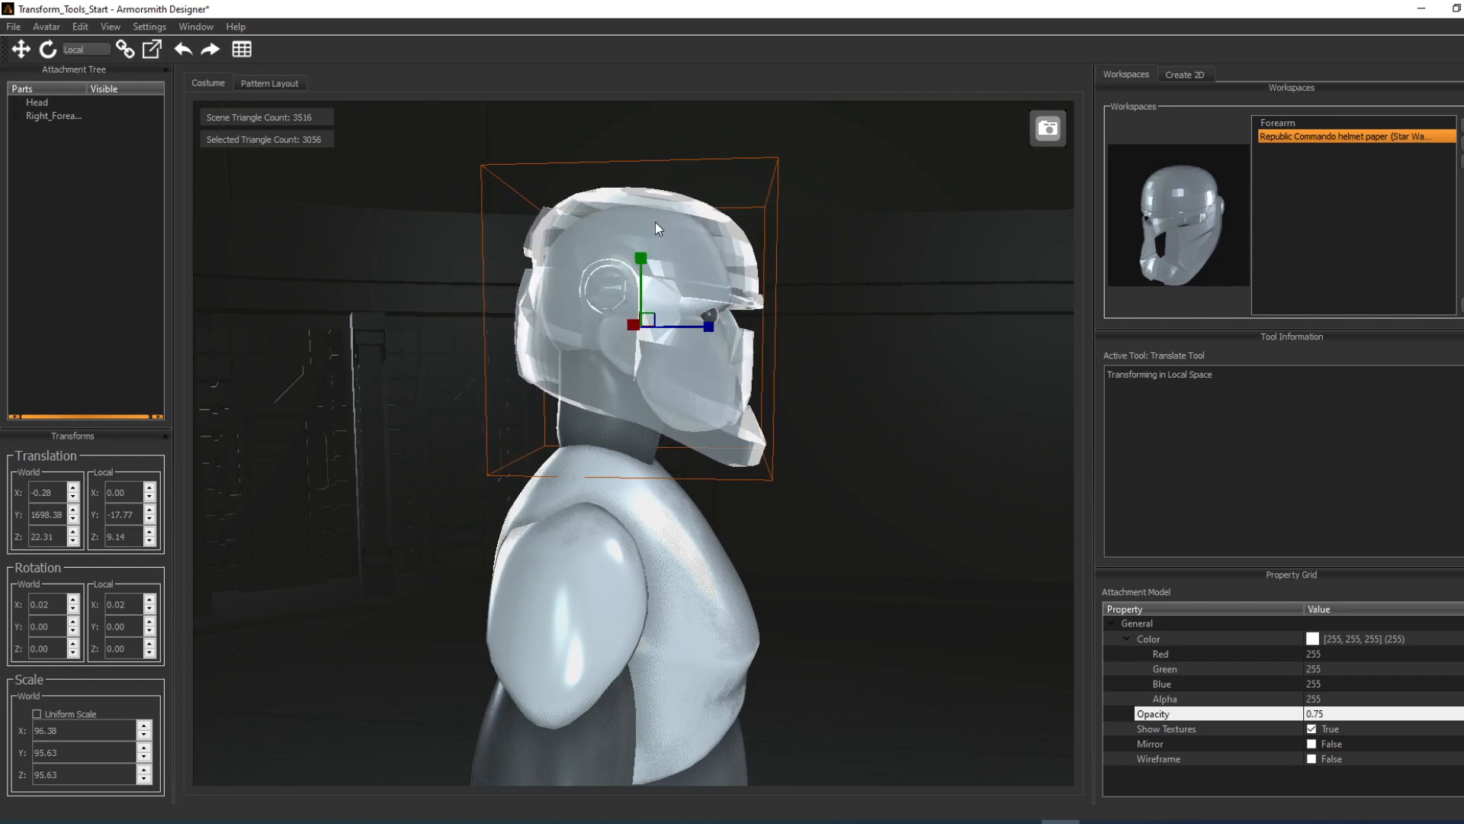
Step: Apply Shrink Fit scaling again to the repositioned helmet to tighten it around the head
{"action": "right_click", "coordinate": [669, 241]}
{"action": "mouse_move", "coordinate": [739, 451]}
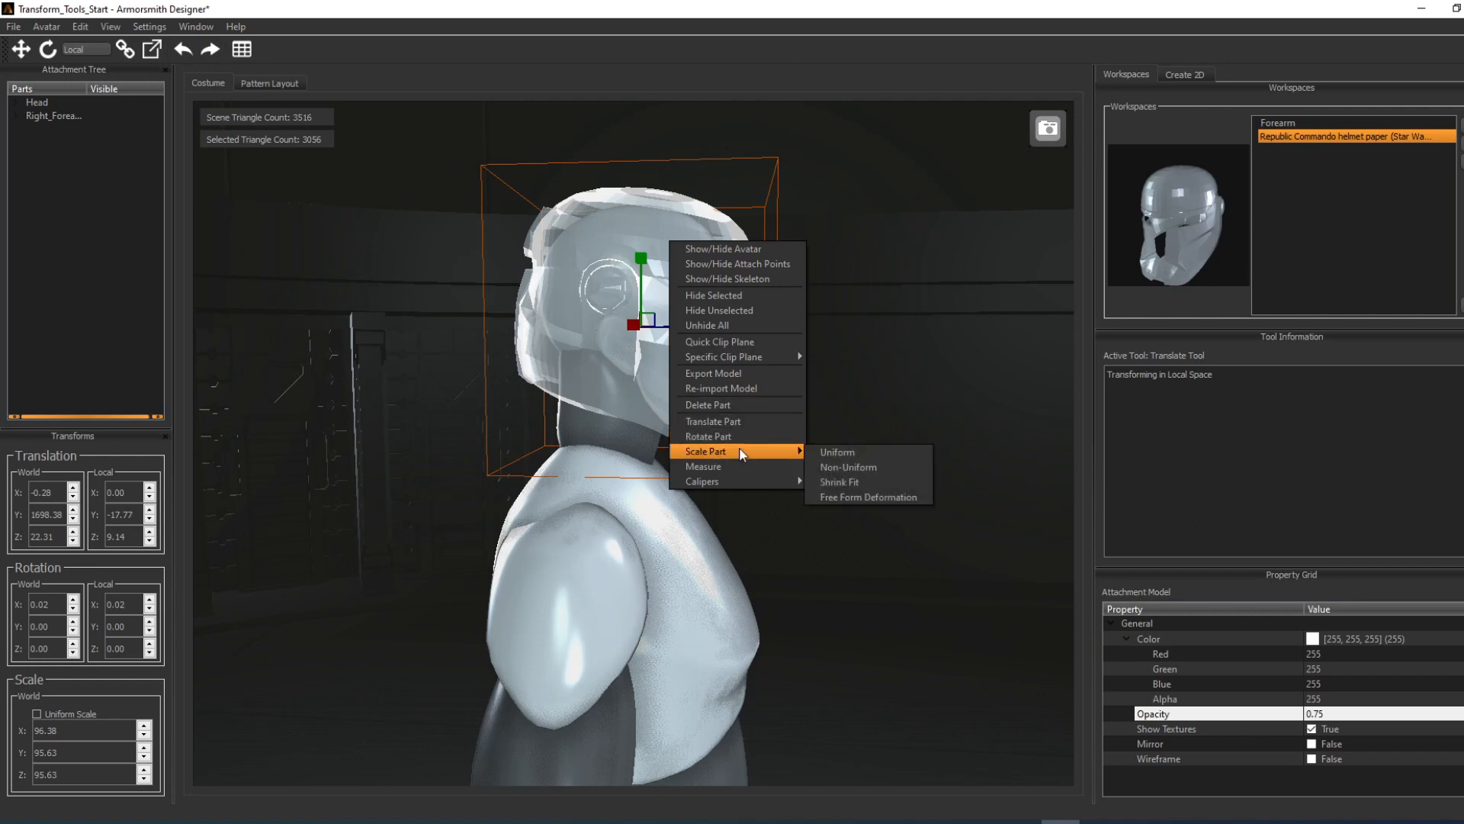
{"action": "left_click", "coordinate": [835, 482]}
{"action": "left_click_drag", "start_coordinate": [804, 323], "coordinate": [683, 321]}
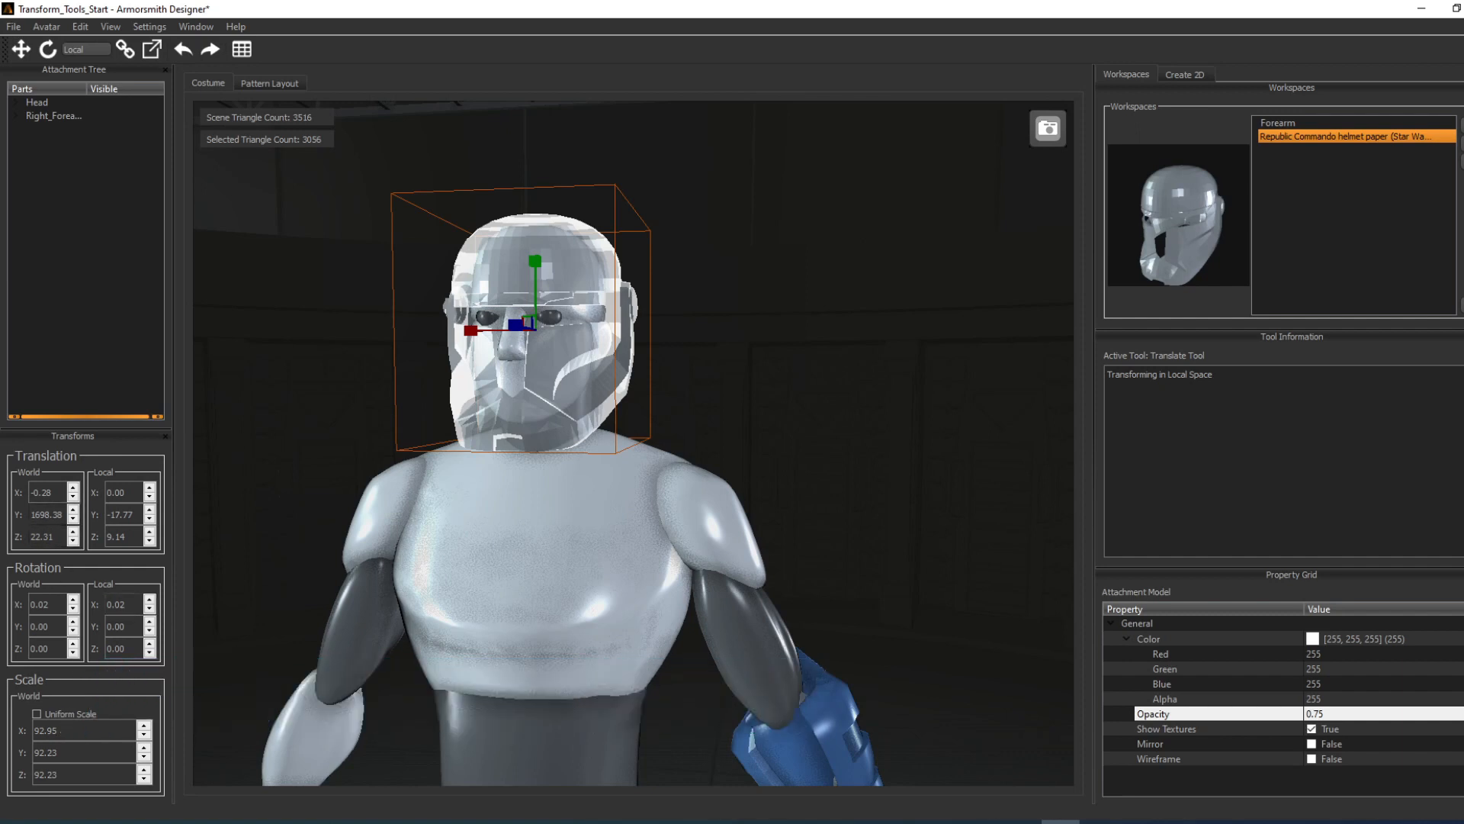
{"action": "left_click", "coordinate": [559, 821]}
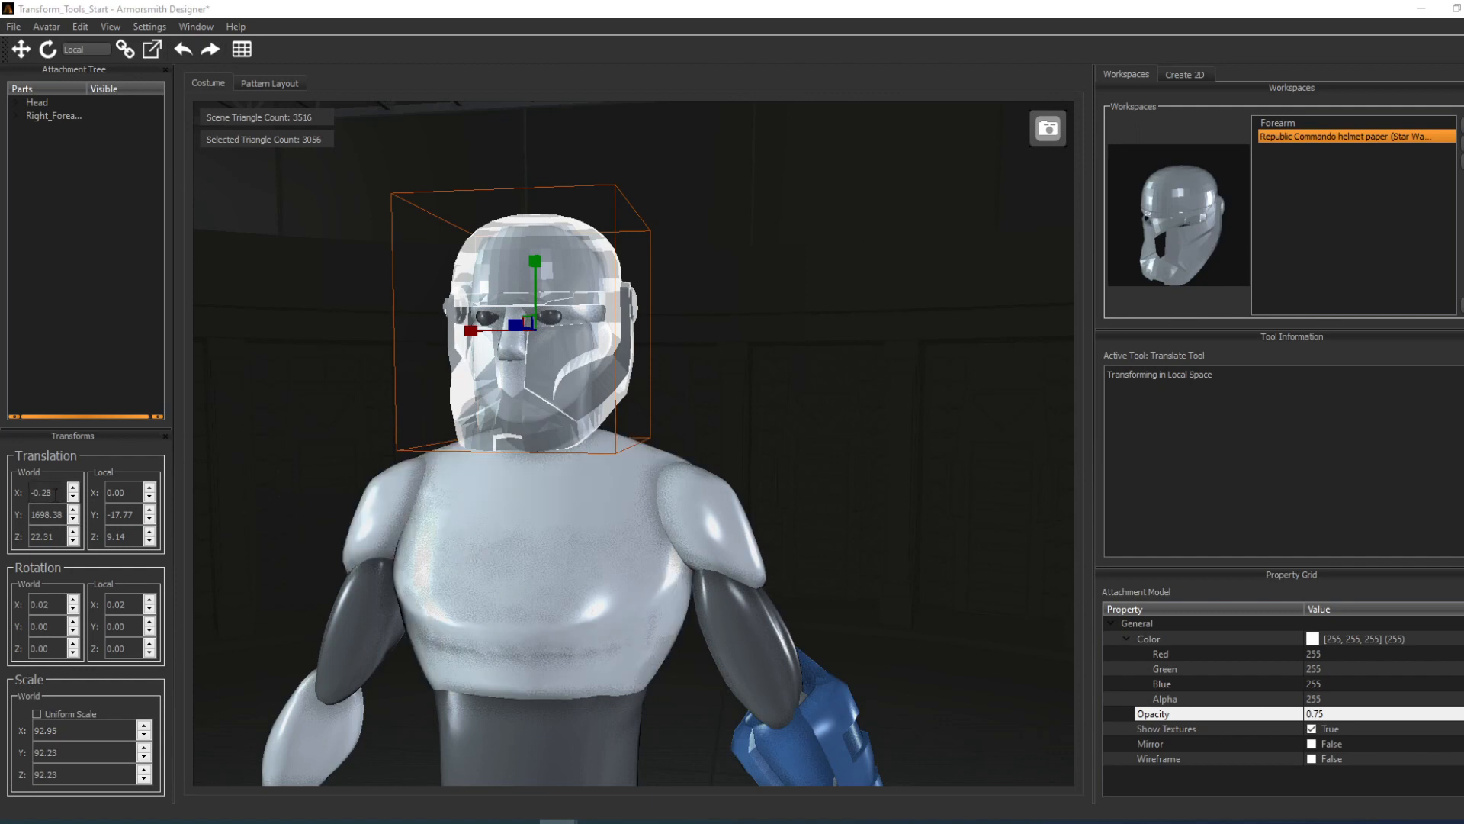
Step: Raise the helmet by setting its local Y translation to 32
{"action": "double_click", "coordinate": [128, 514]}
{"action": "type", "text": "32"}
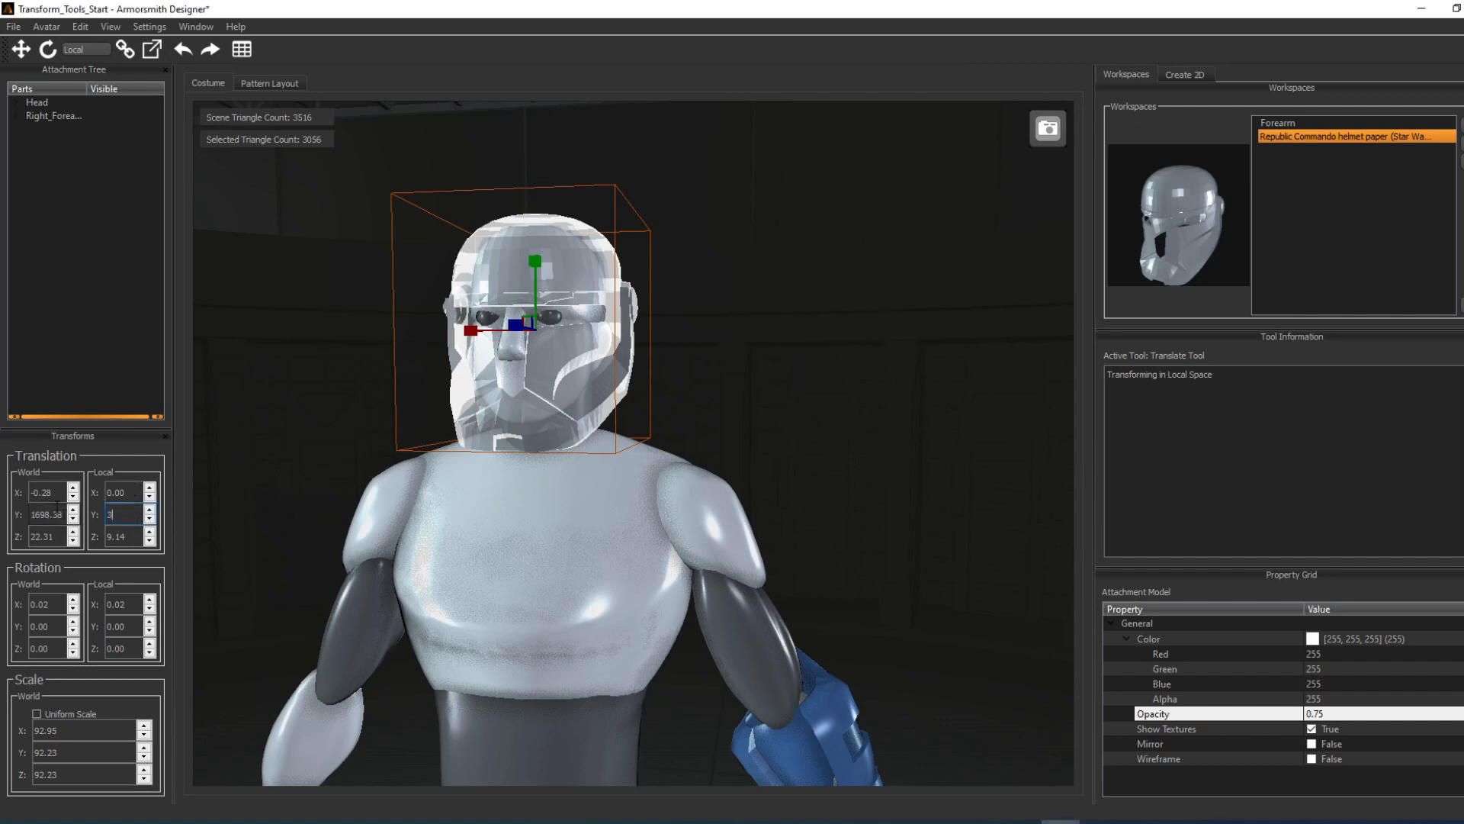
{"action": "key", "text": "Return"}
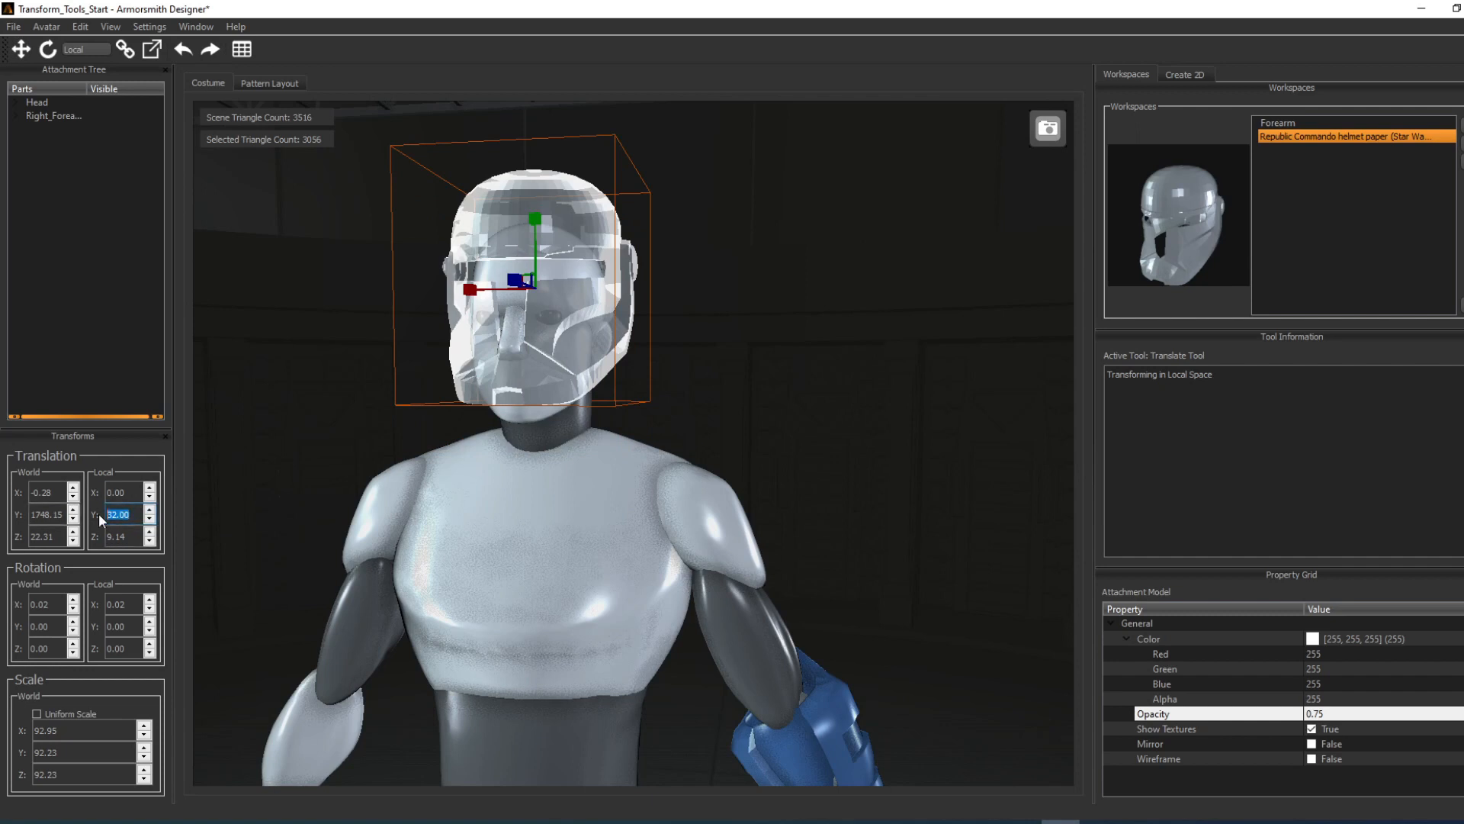
Step: Reset the helmet's local Y translation to 0 and lower it along Y to about -17.80
{"action": "type", "text": "0"}
{"action": "key", "text": "Return"}
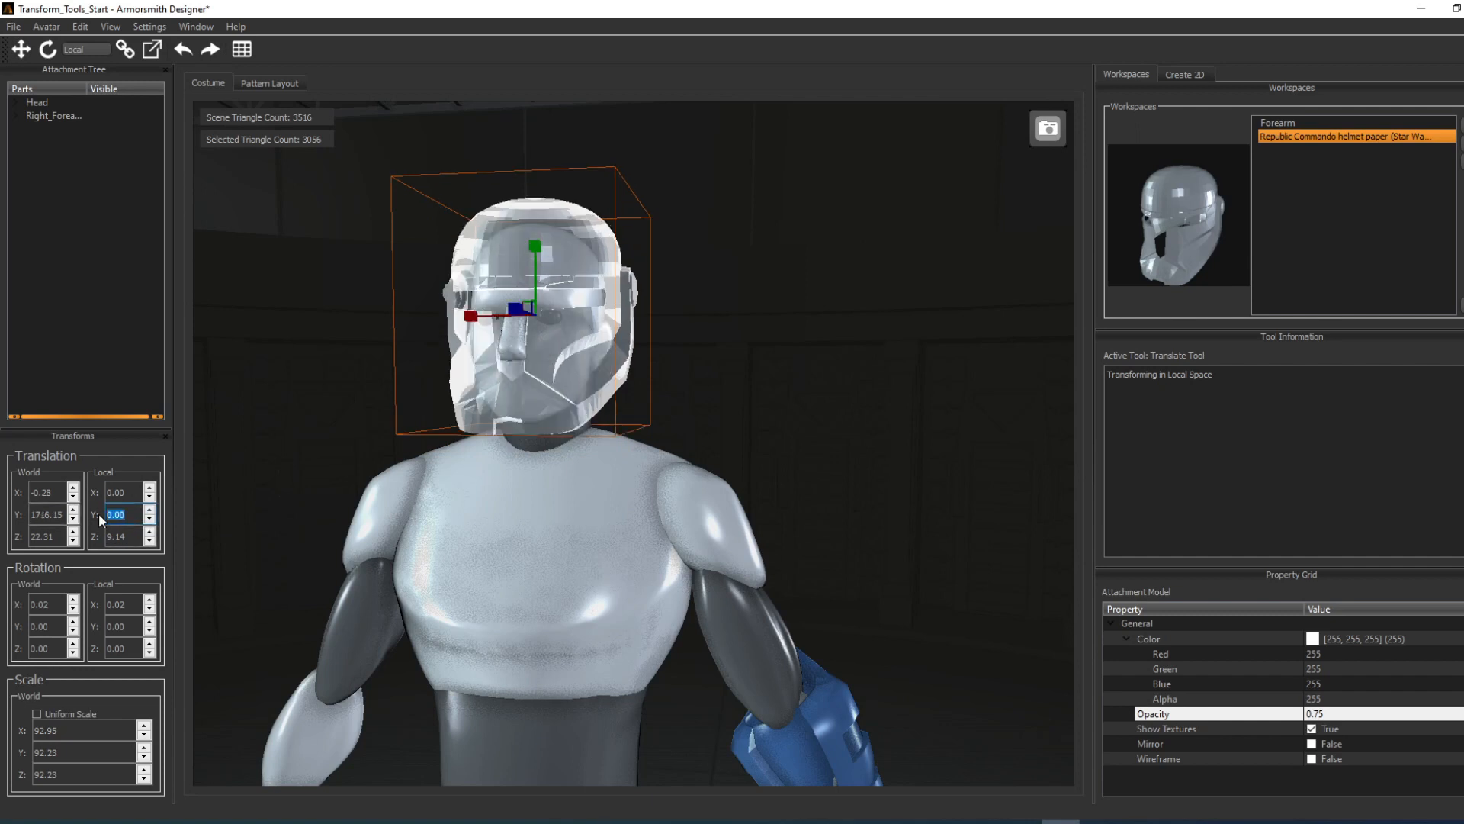
{"action": "left_click_drag", "start_coordinate": [536, 247], "coordinate": [539, 275]}
Step: Tilt the helmet to a local X rotation of 35 and reset that rotation to 0
{"action": "left_click_drag", "start_coordinate": [132, 605], "coordinate": [82, 606]}
{"action": "type", "text": "35"}
{"action": "key", "text": "Return"}
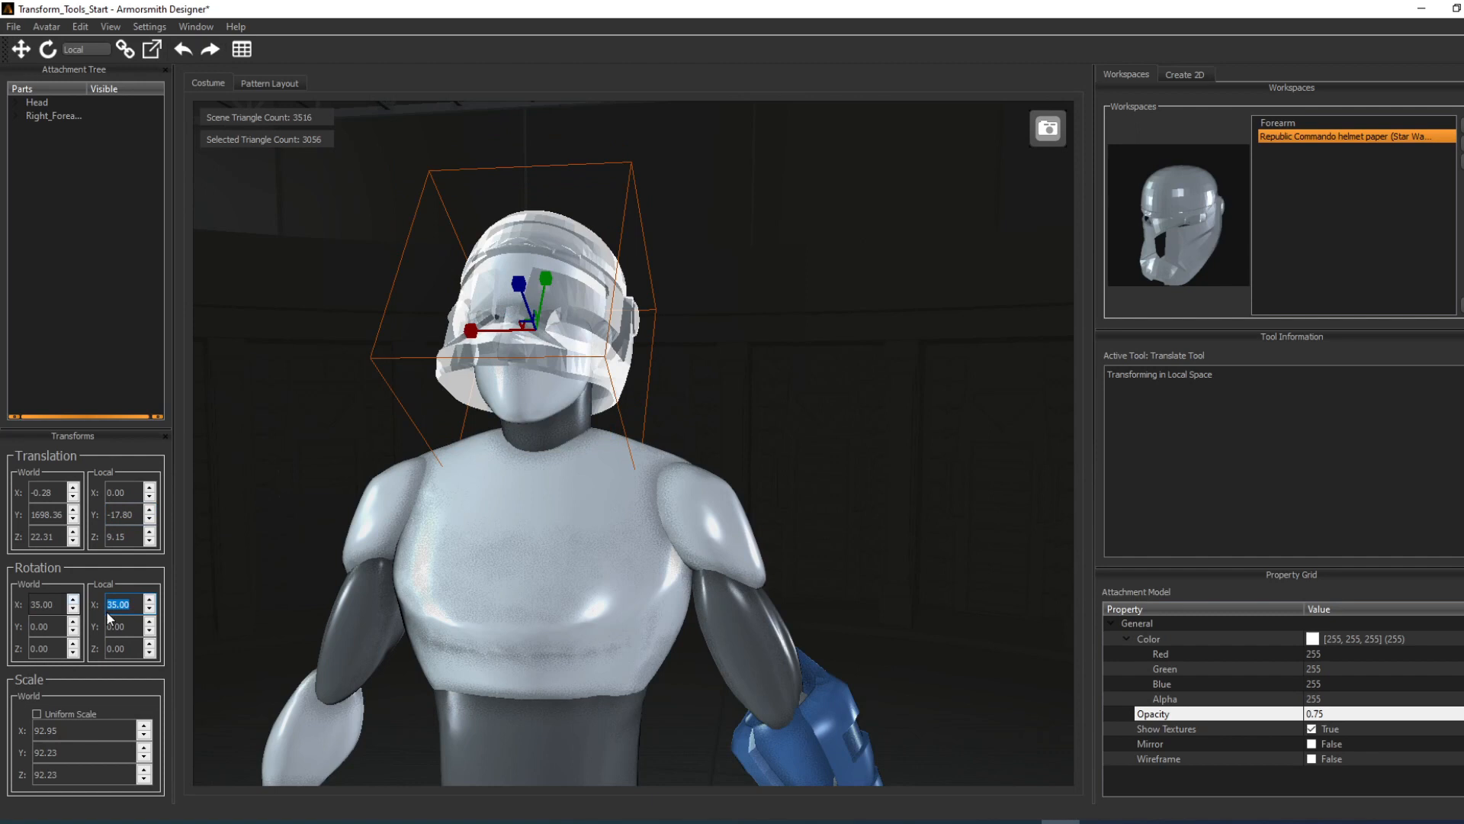
{"action": "type", "text": "0"}
{"action": "key", "text": "Return"}
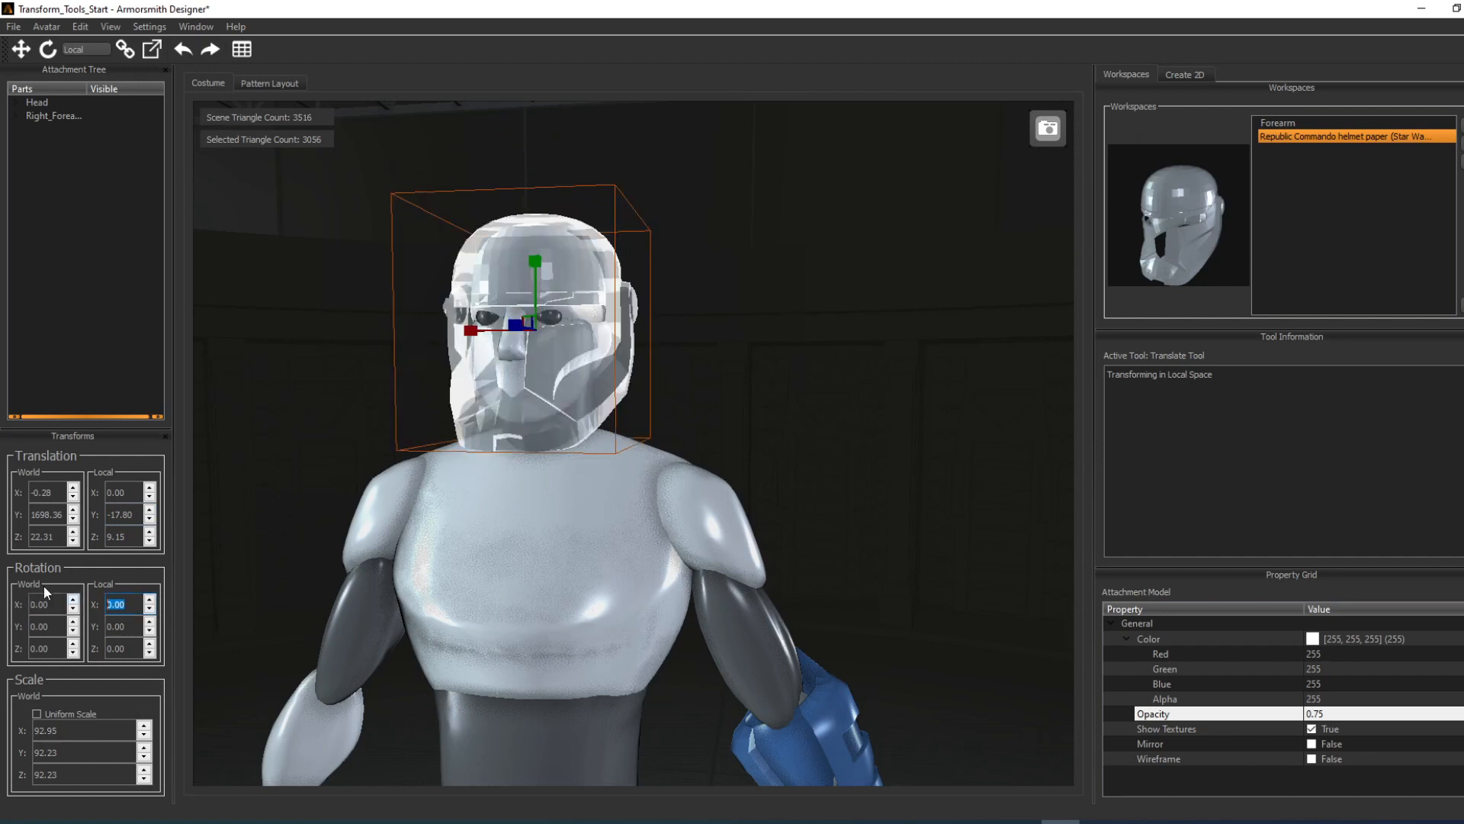
Step: Turn the helmet to a local Y rotation of 45 and reset that rotation to 0
{"action": "key", "text": "Tab"}
{"action": "type", "text": "45"}
{"action": "key", "text": "Return"}
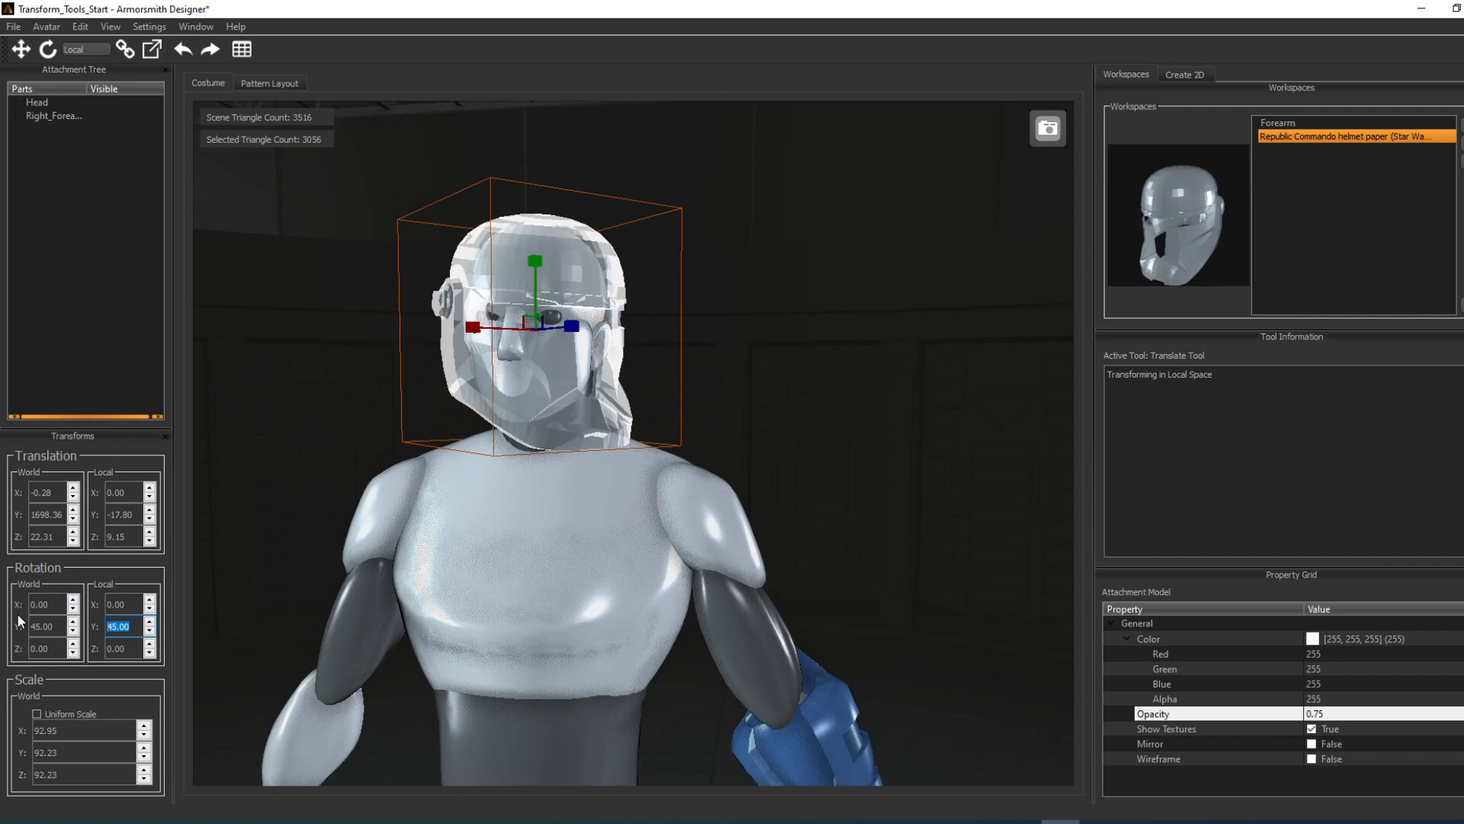
{"action": "type", "text": "0"}
{"action": "key", "text": "Return"}
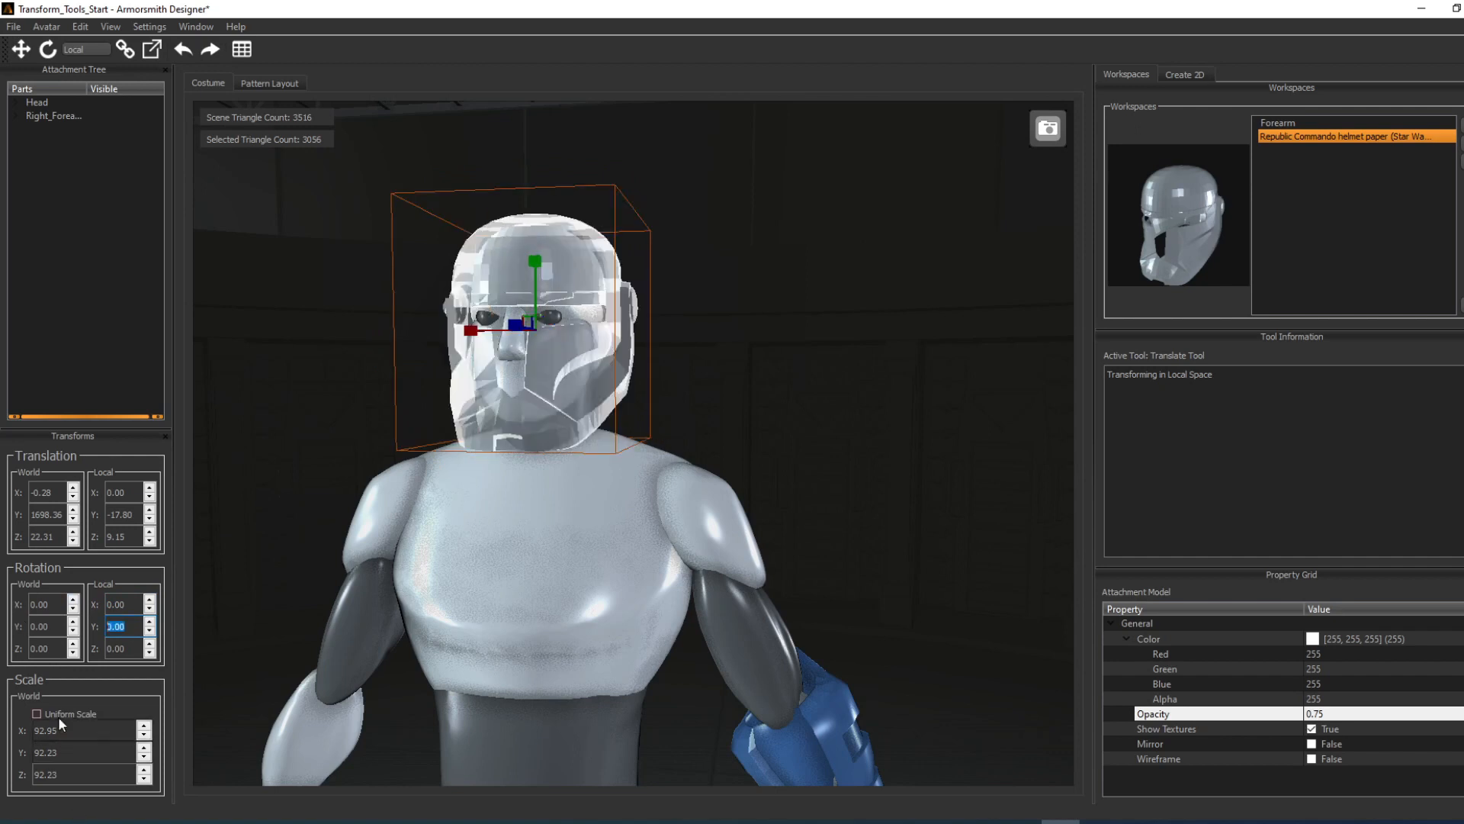
Step: Enable uniform scale for the helmet and set its scale to 110 on all axes
{"action": "left_click", "coordinate": [37, 713]}
{"action": "key", "text": "Tab"}
{"action": "type", "text": "110"}
{"action": "key", "text": "Return"}
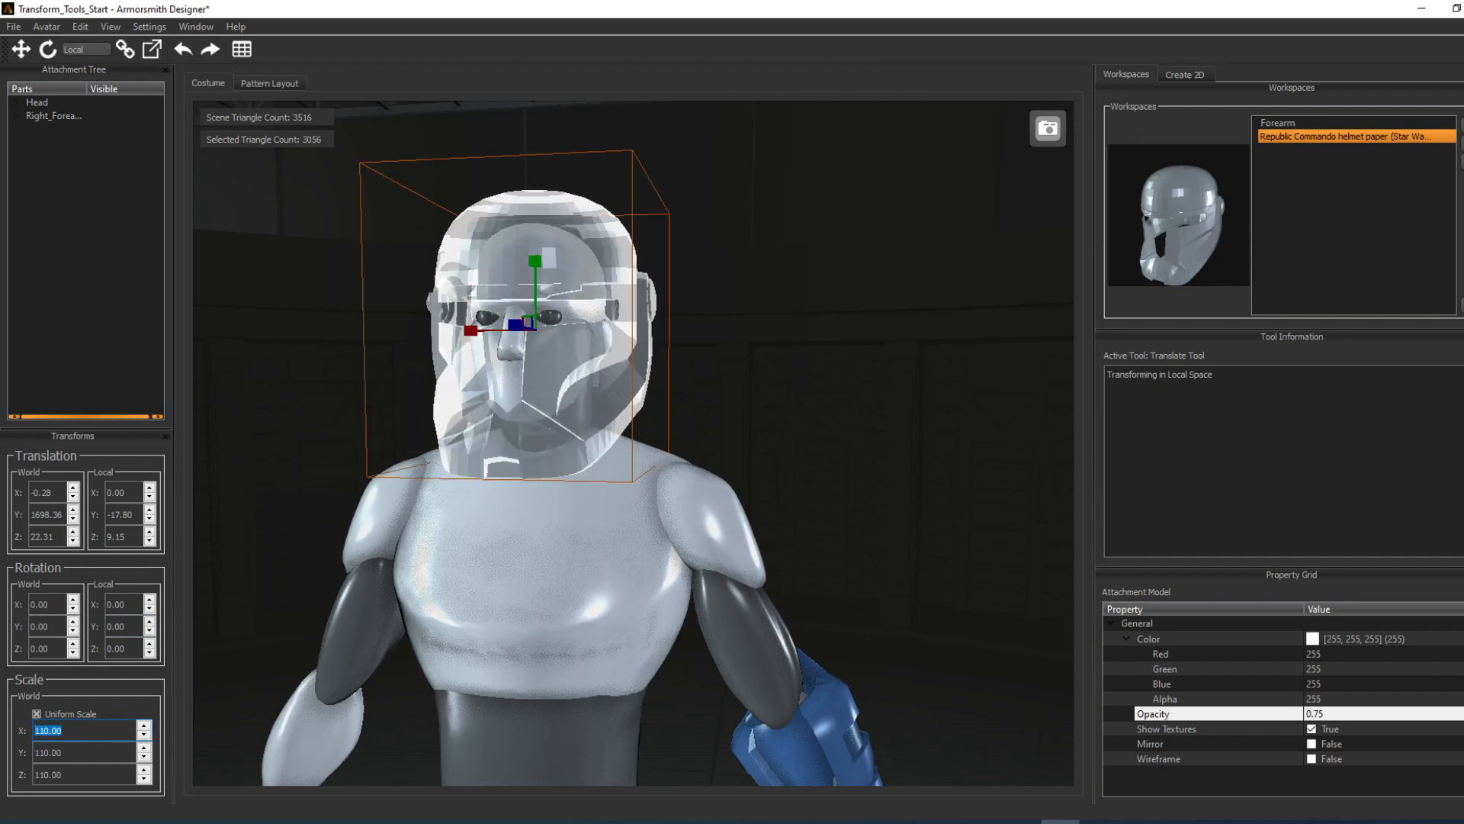
Step: Disable uniform scale and narrow the helmet by setting only its X scale to 50
{"action": "left_click", "coordinate": [37, 713]}
{"action": "left_click", "coordinate": [48, 731]}
{"action": "double_click", "coordinate": [47, 730]}
{"action": "type", "text": "50"}
{"action": "key", "text": "Return"}
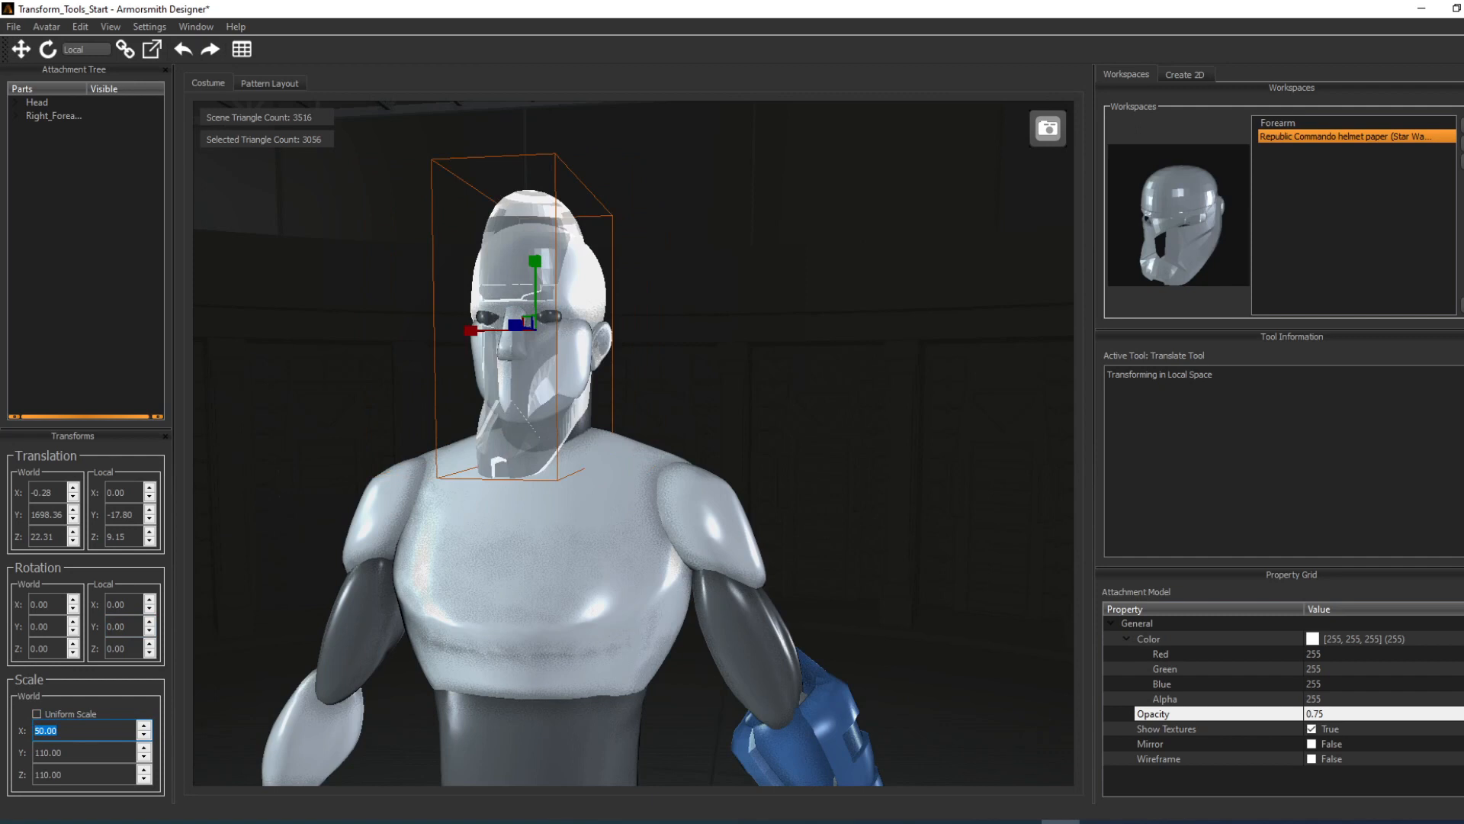
Step: Widen the helmet by setting its X scale to 100
{"action": "type", "text": "100"}
{"action": "key", "text": "Return"}
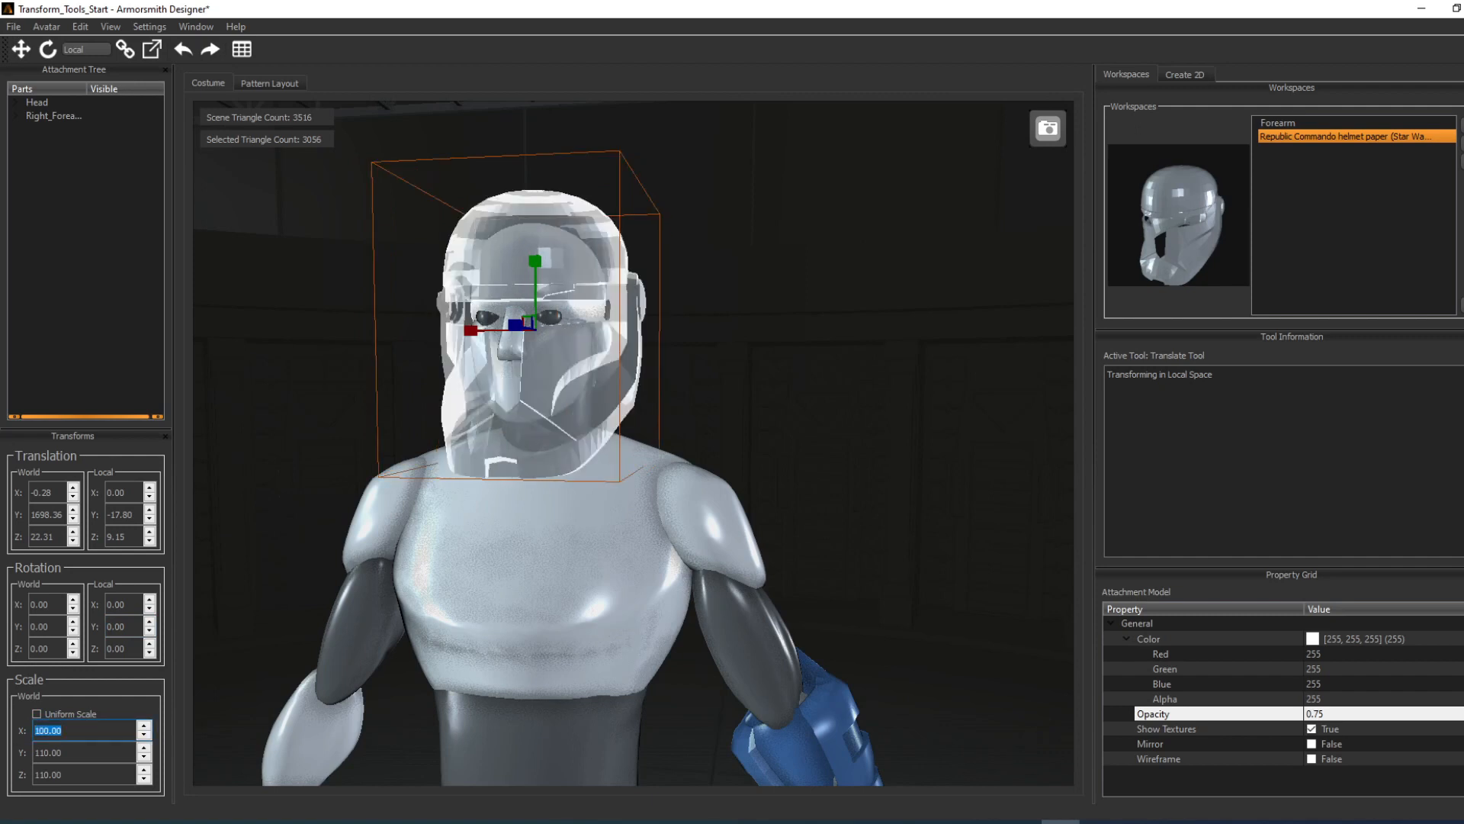